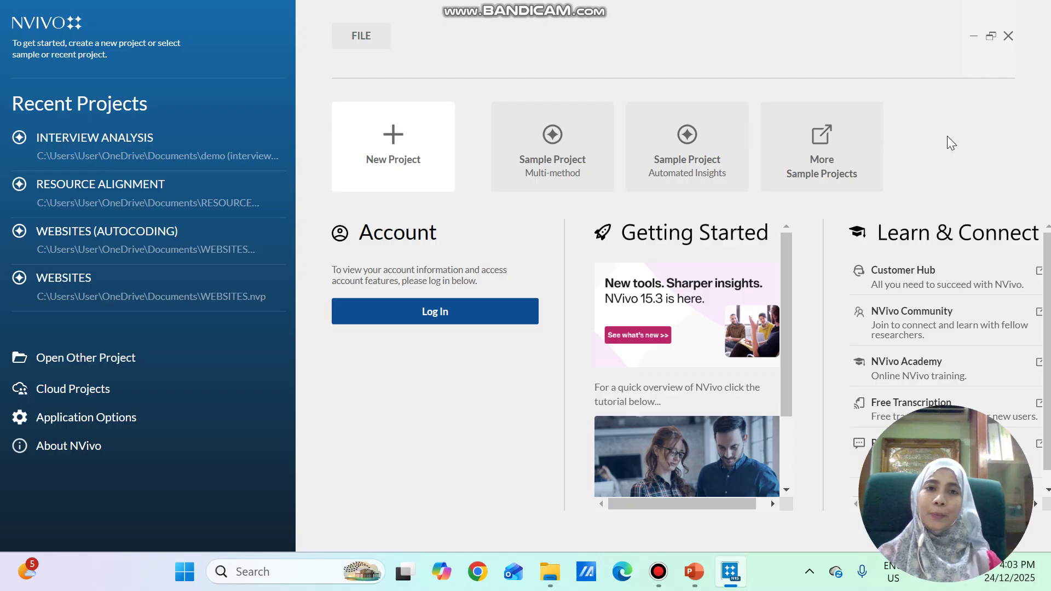
# Start a new project titled INTERVIEW DATA ANALYSIS with English (UK) as the text content language
pyautogui.click(356, 156)
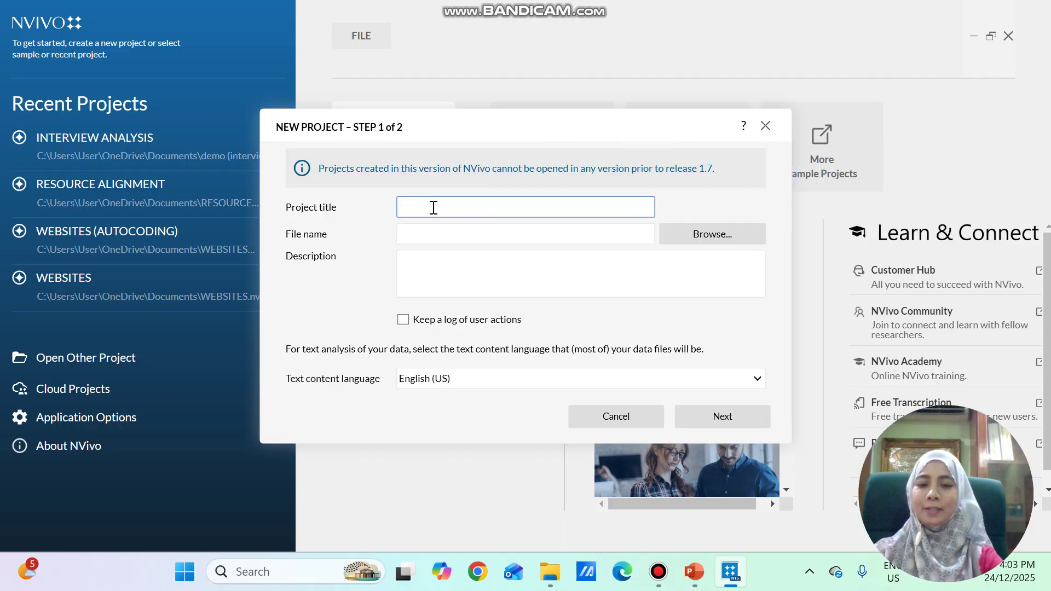
pyautogui.write('INTERVIEW DATA ANALYSIS')
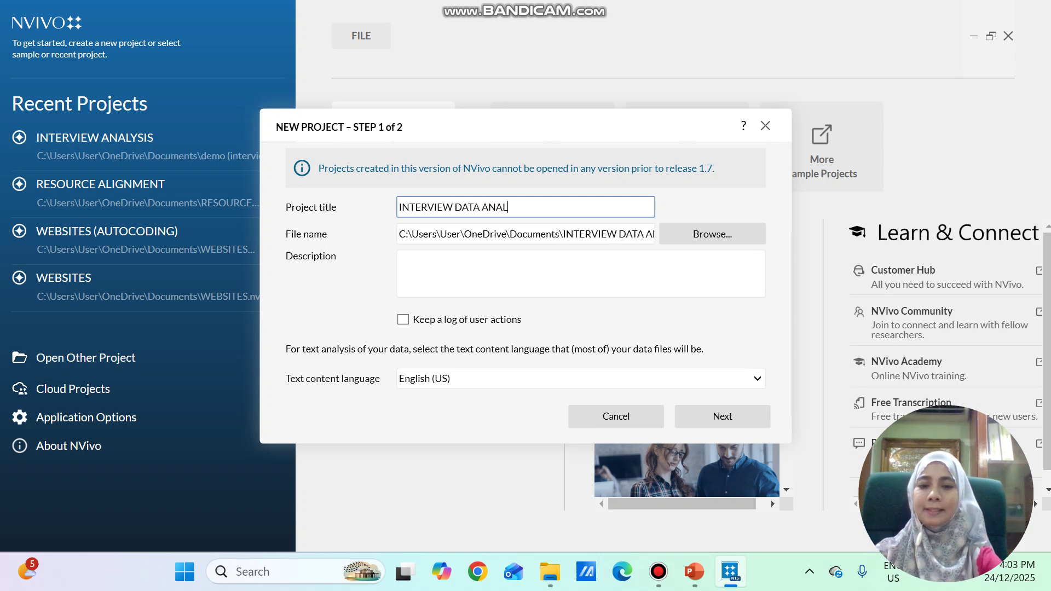
pyautogui.click(466, 277)
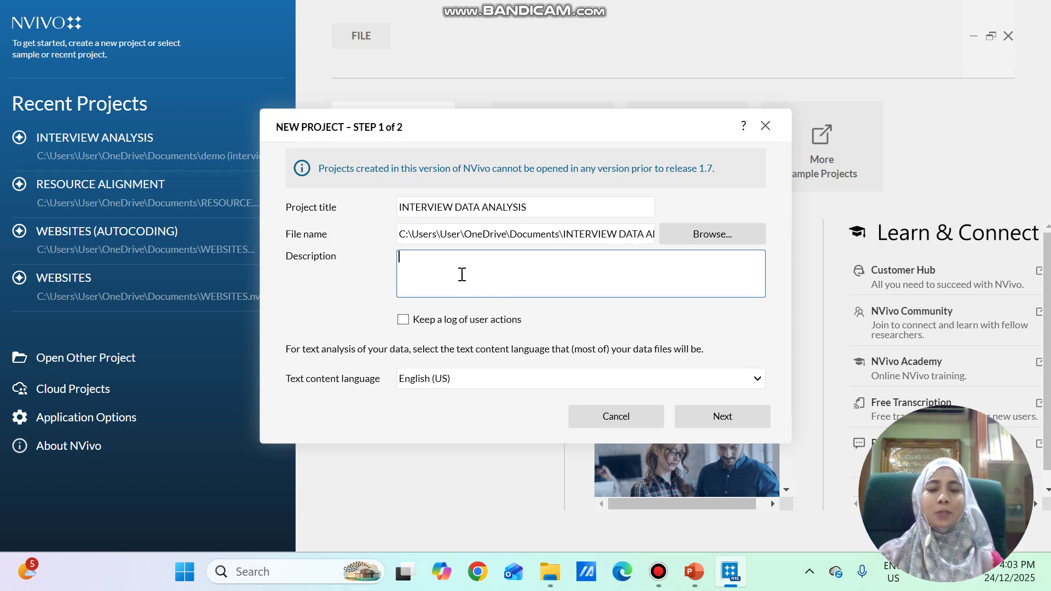
pyautogui.click(403, 320)
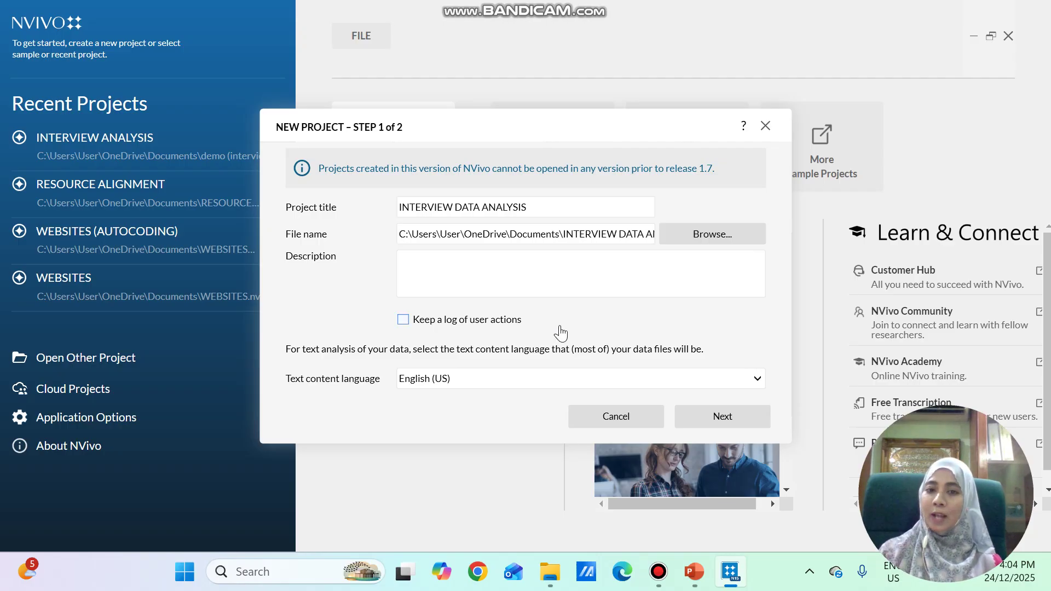
pyautogui.click(516, 383)
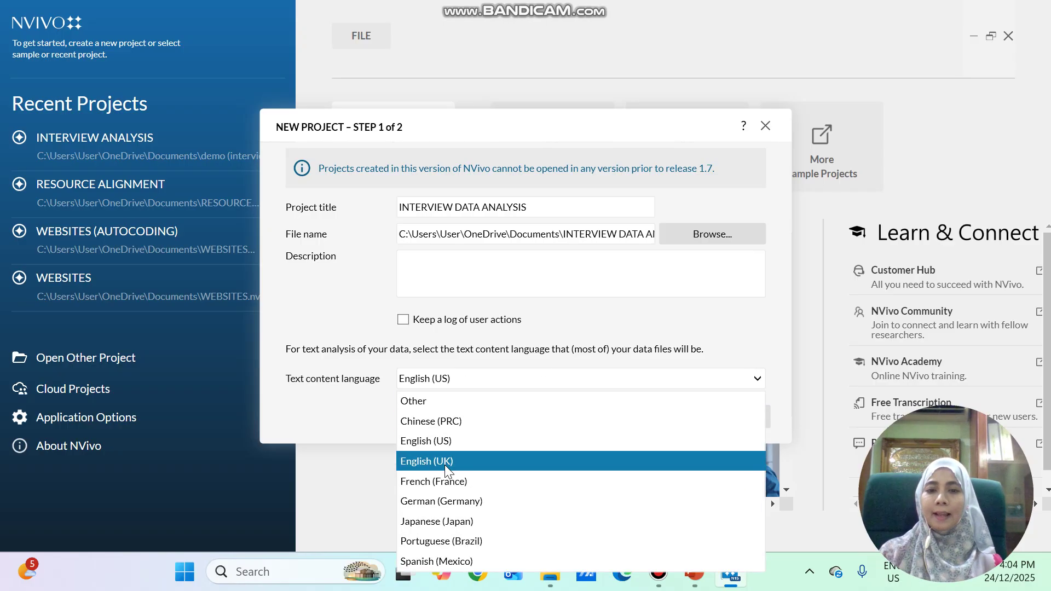
pyautogui.click(682, 464)
# Create the project with the default saving and recovery settings and skip the welcome tour
pyautogui.click(709, 422)
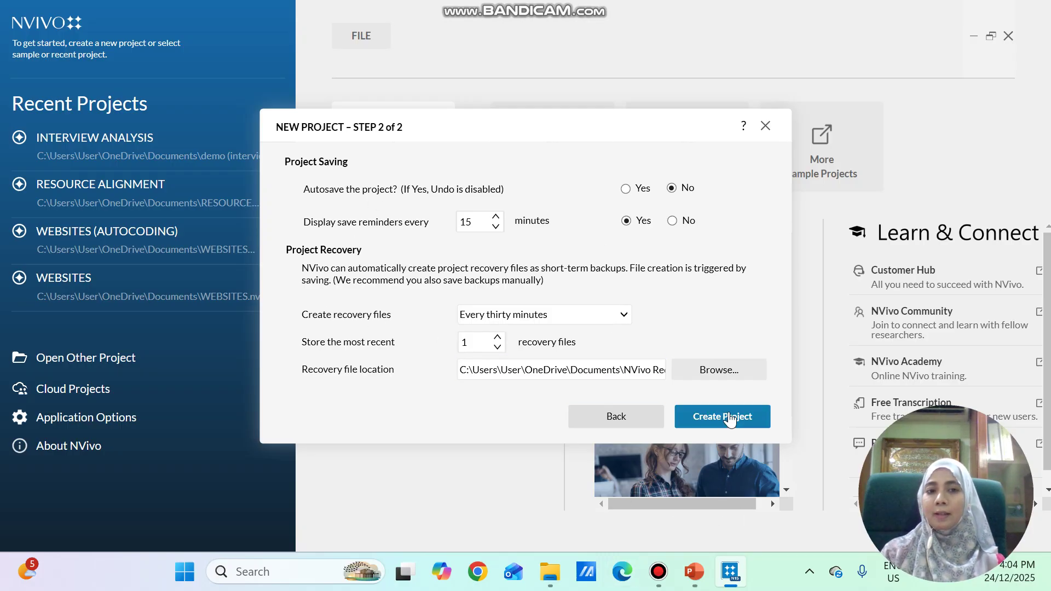
pyautogui.click(730, 422)
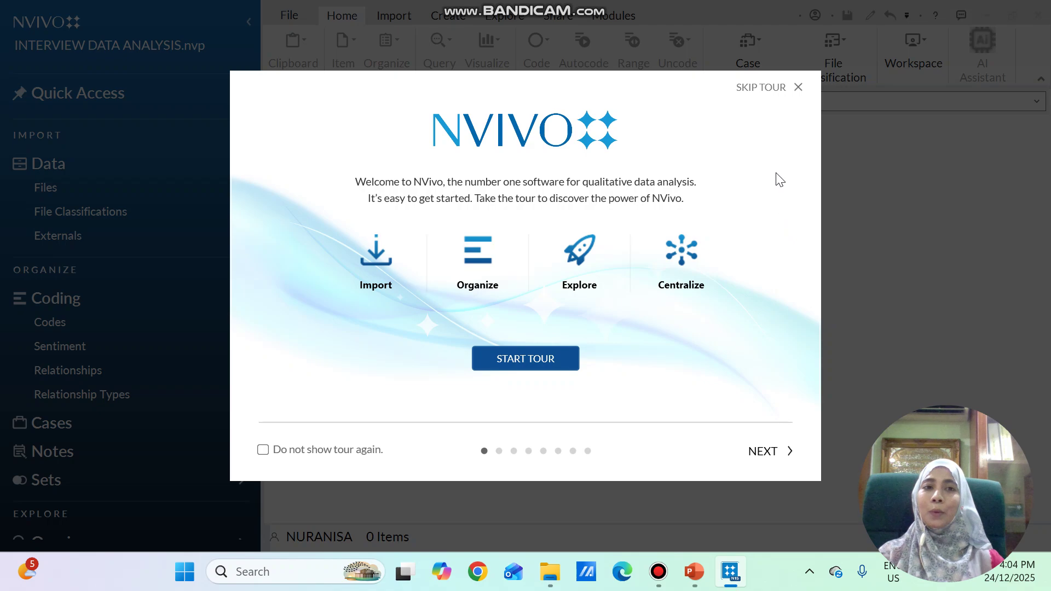
pyautogui.click(777, 89)
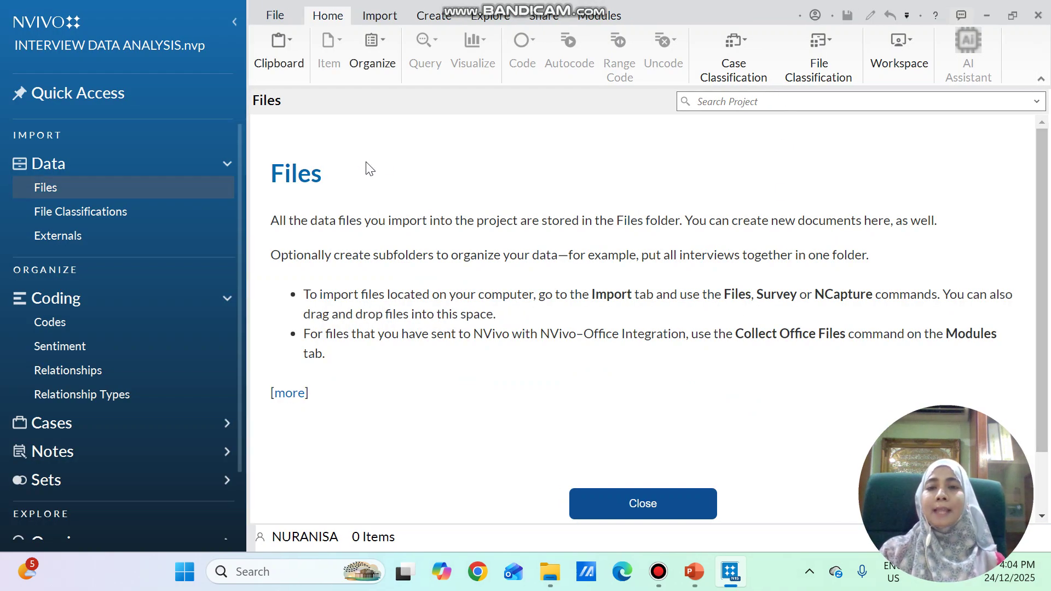
# Import the interview transcript E4.docx into the project's files with its default document properties and open it
pyautogui.click(382, 20)
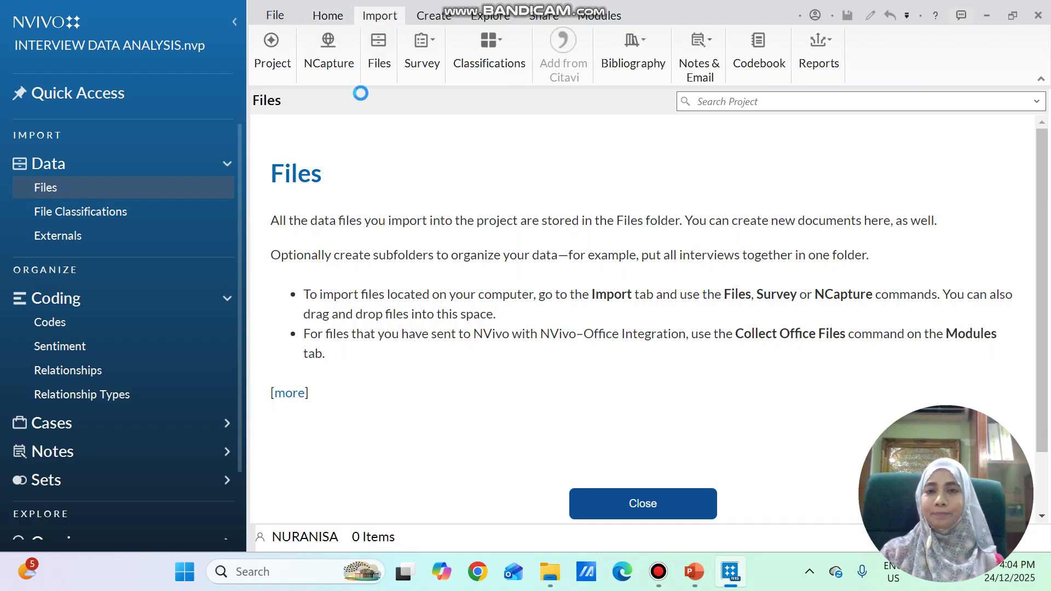
pyautogui.click(377, 63)
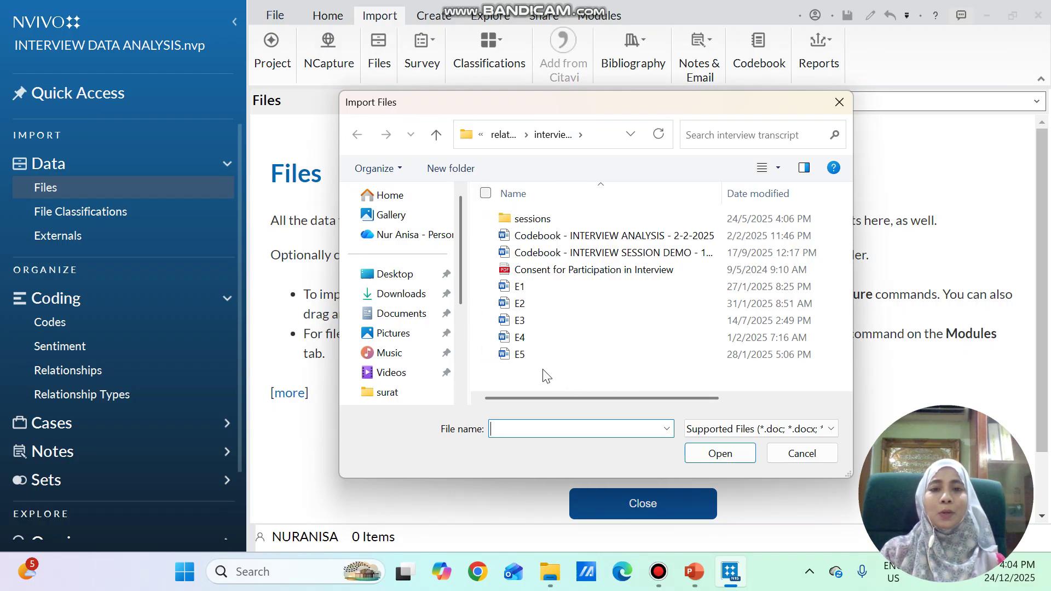
pyautogui.click(492, 337)
pyautogui.click(710, 454)
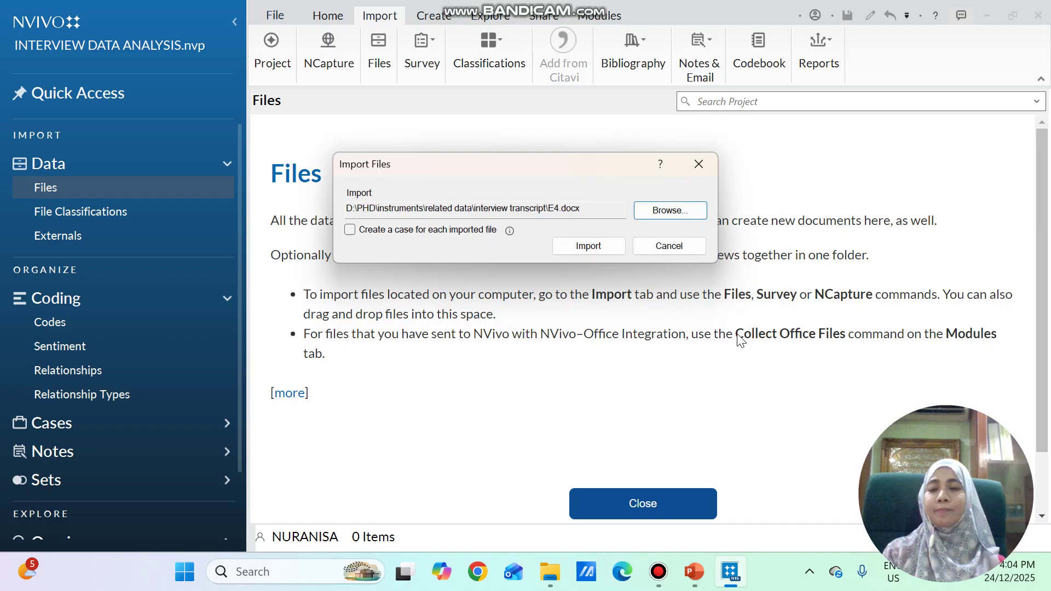
pyautogui.click(592, 247)
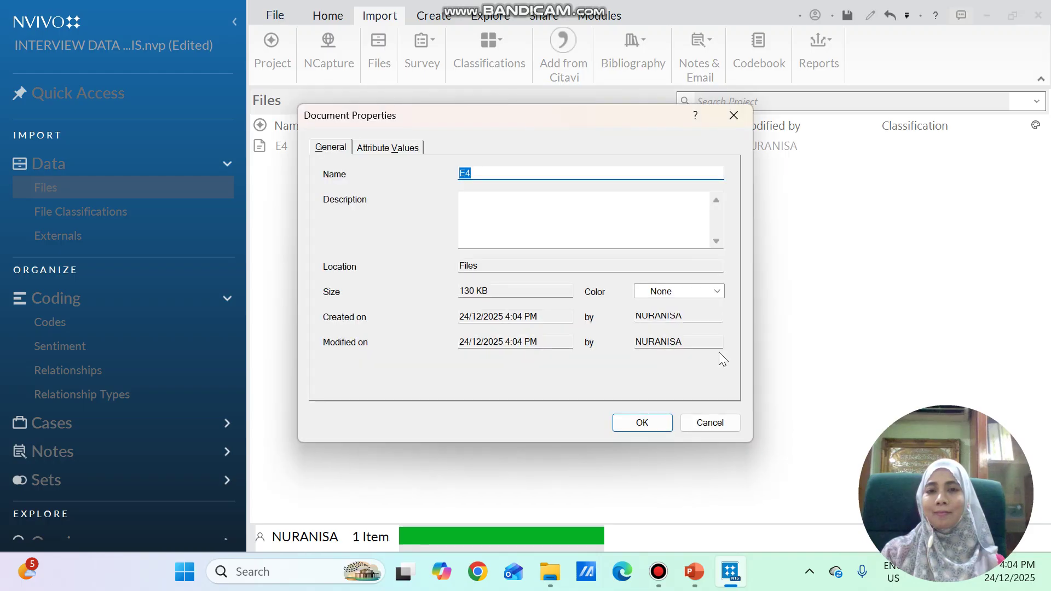
pyautogui.click(502, 220)
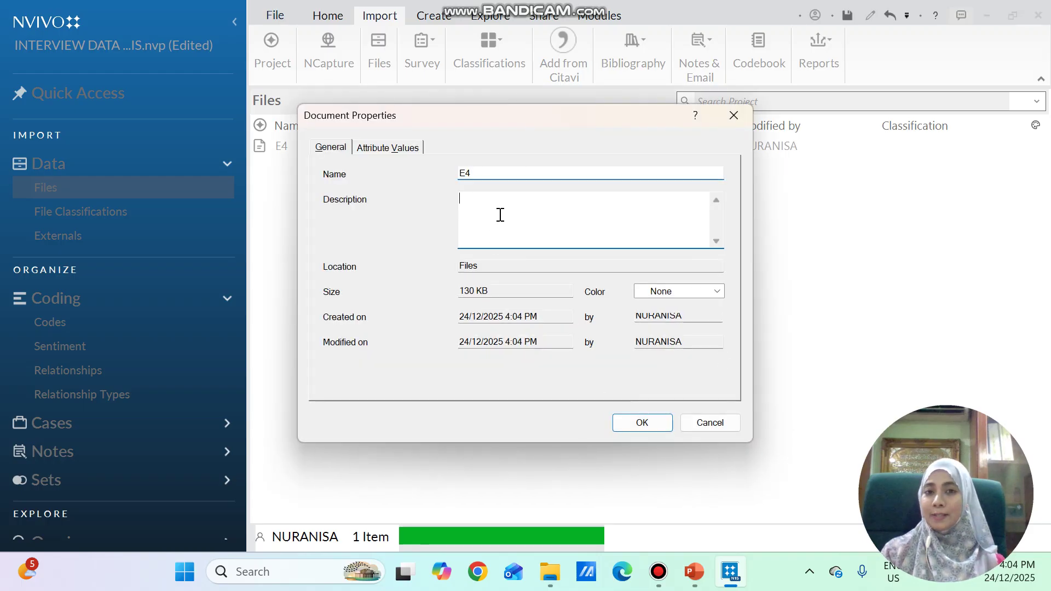
pyautogui.click(642, 424)
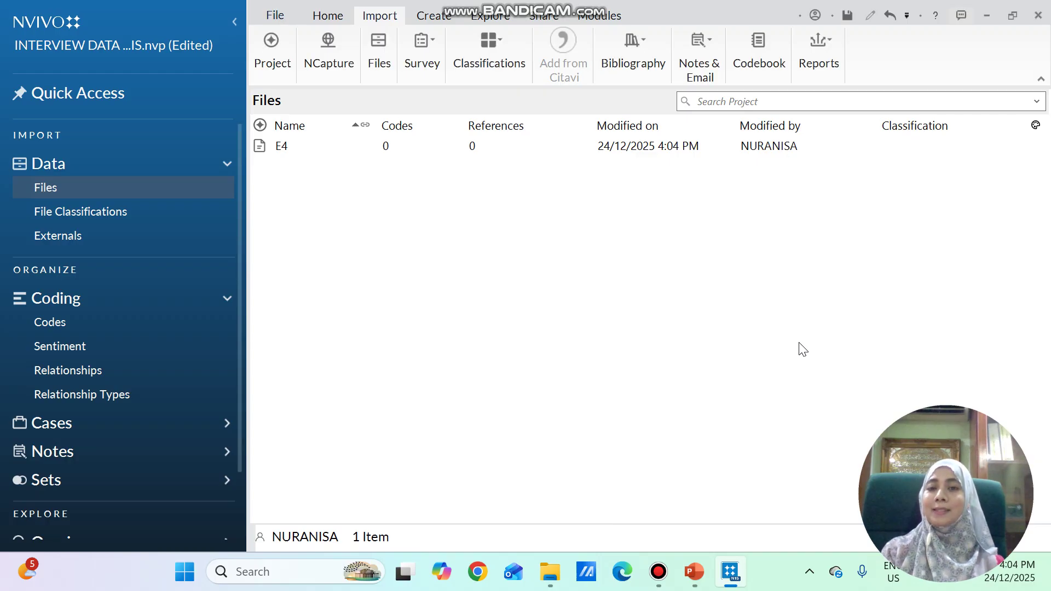
pyautogui.doubleClick(285, 155)
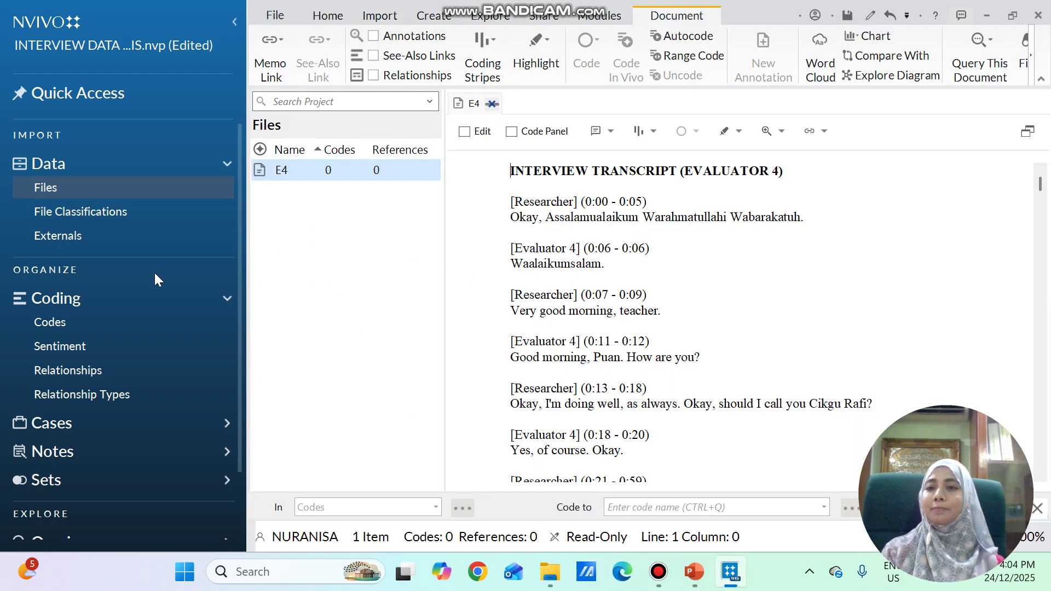
# Create a code named PEDAGOGICAL FEATURES with aggregation of coding from children enabled
pyautogui.click(51, 324)
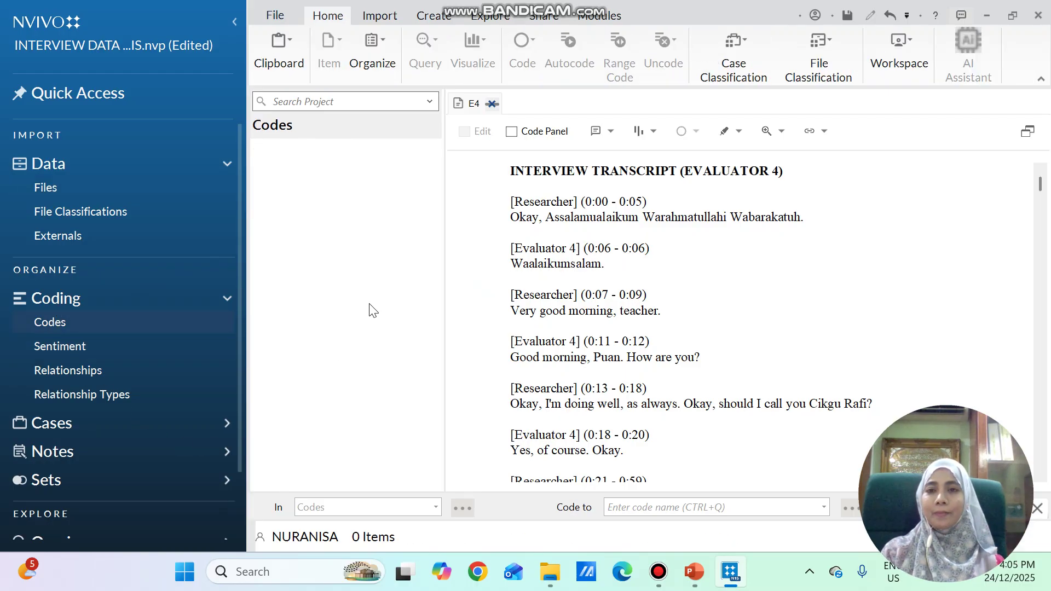
pyautogui.click(347, 475)
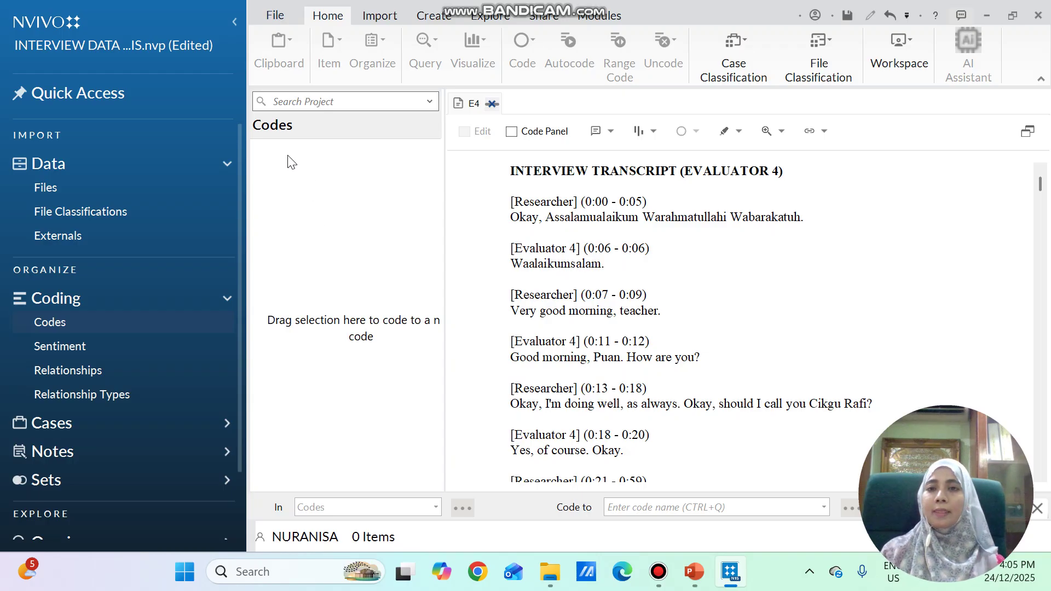
pyautogui.rightClick(287, 175)
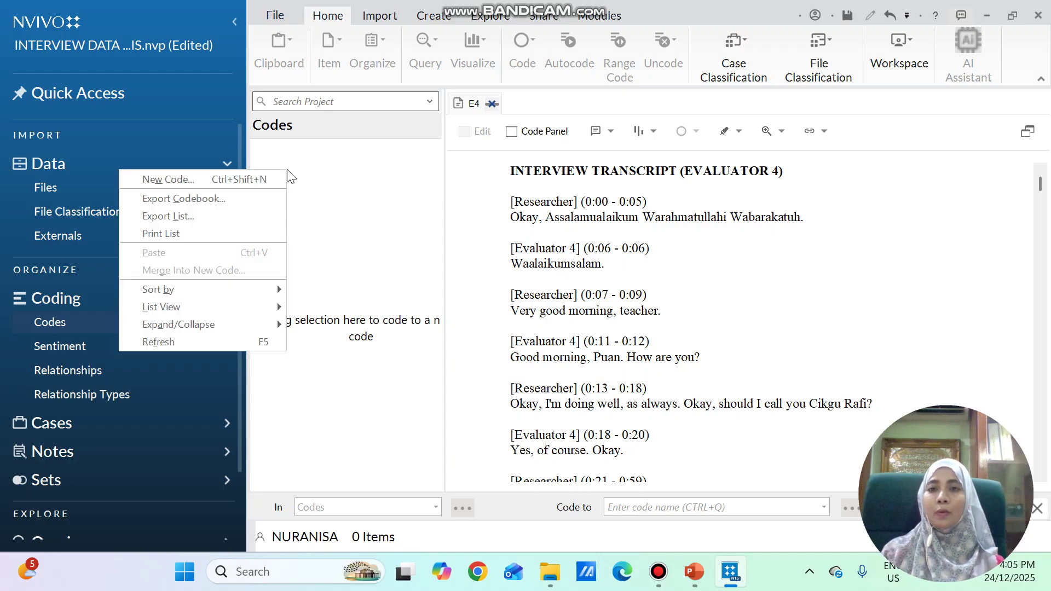
pyautogui.click(182, 180)
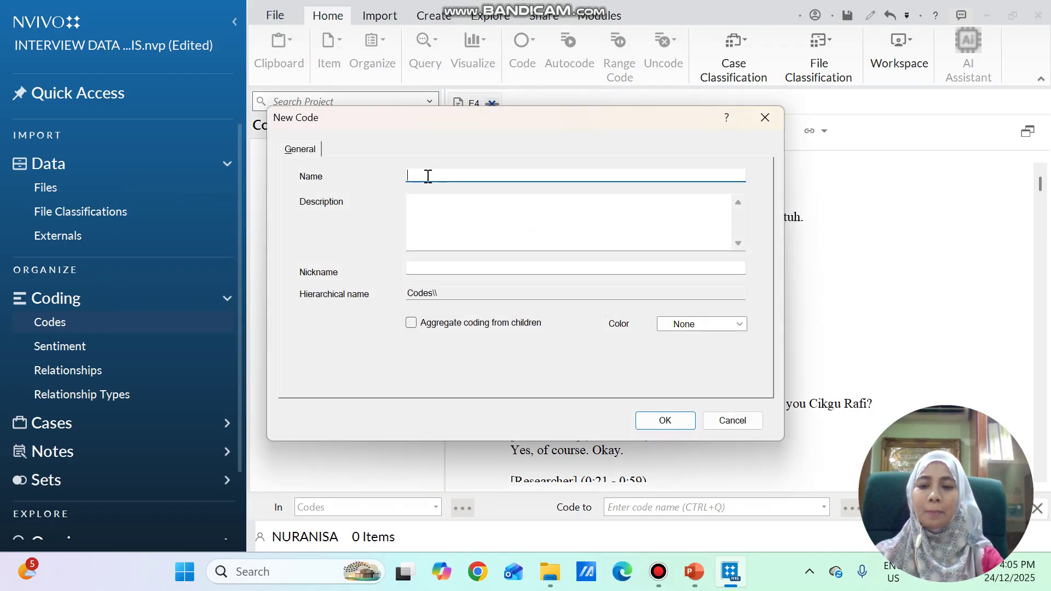
pyautogui.write('PEDAGOGICAL FEATURES')
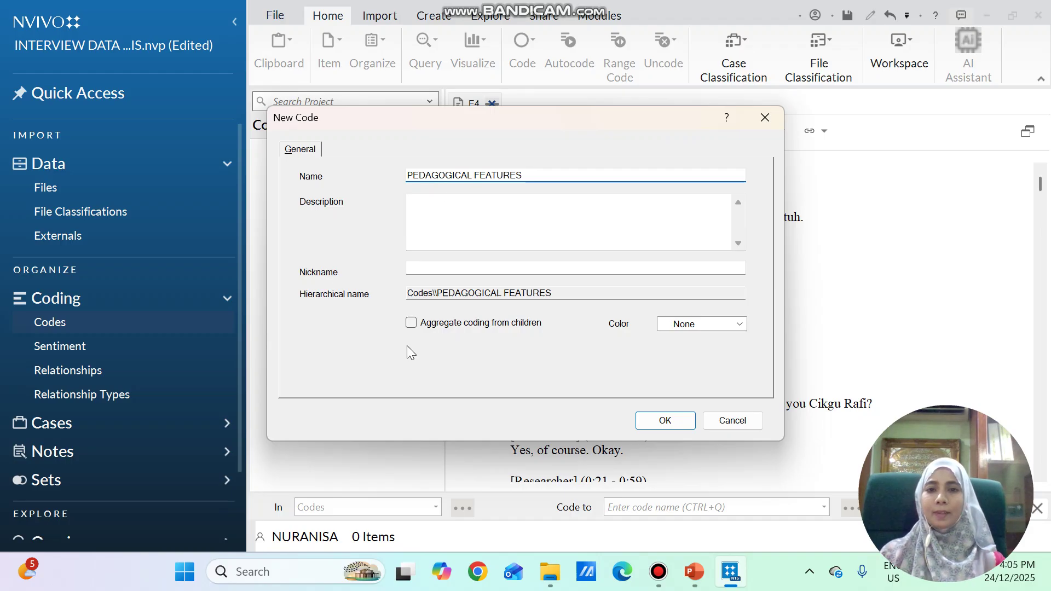
pyautogui.click(411, 322)
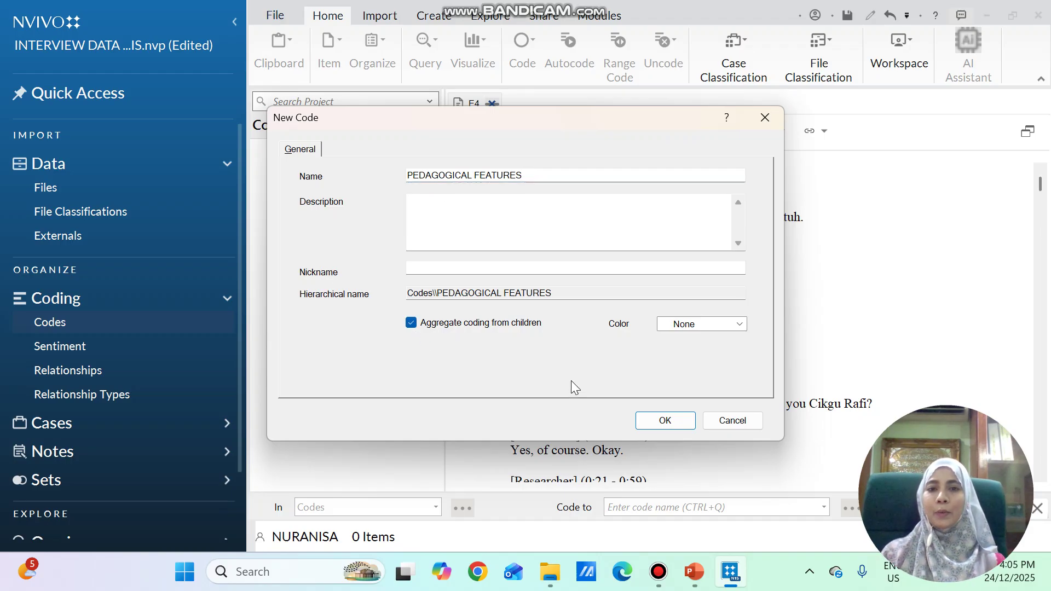
pyautogui.click(650, 421)
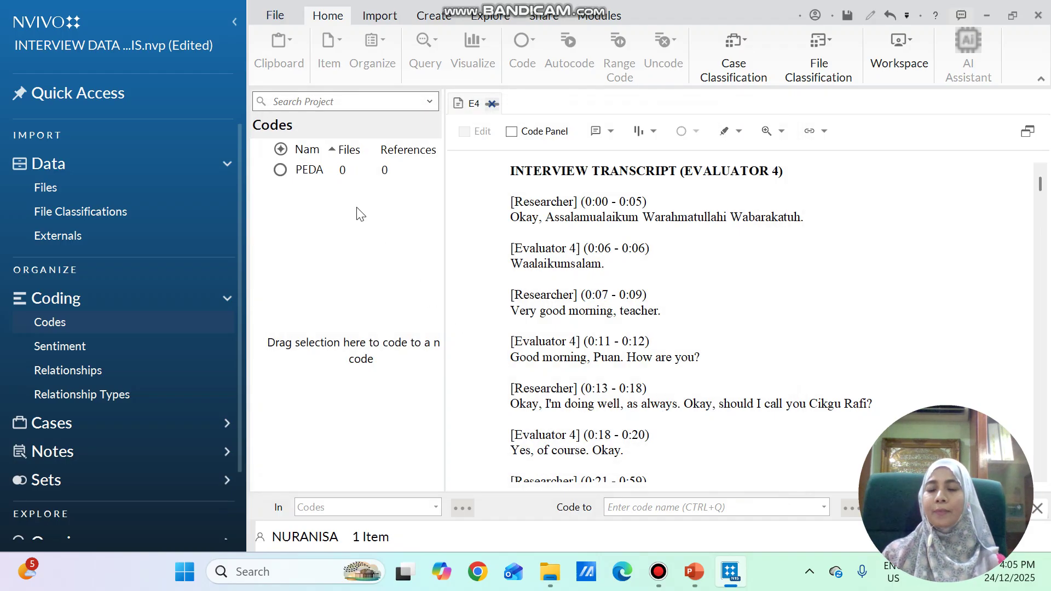
# Rename the PEDAGOGICAL FEATURES code as RQ1 PEDAGOGICAL FEATURES
pyautogui.rightClick(299, 172)
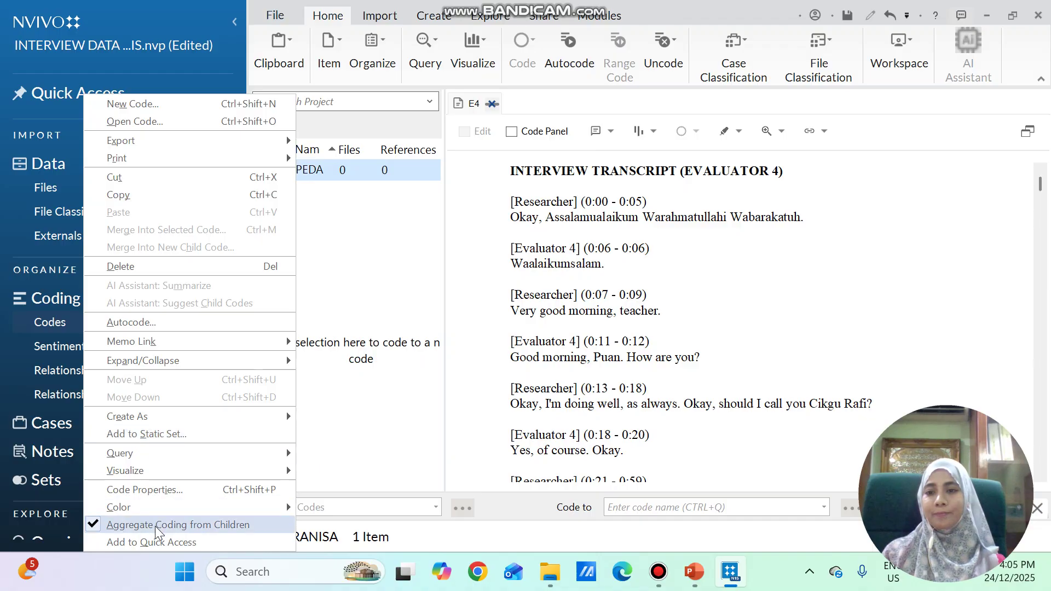
pyautogui.click(312, 174)
pyautogui.click(301, 170)
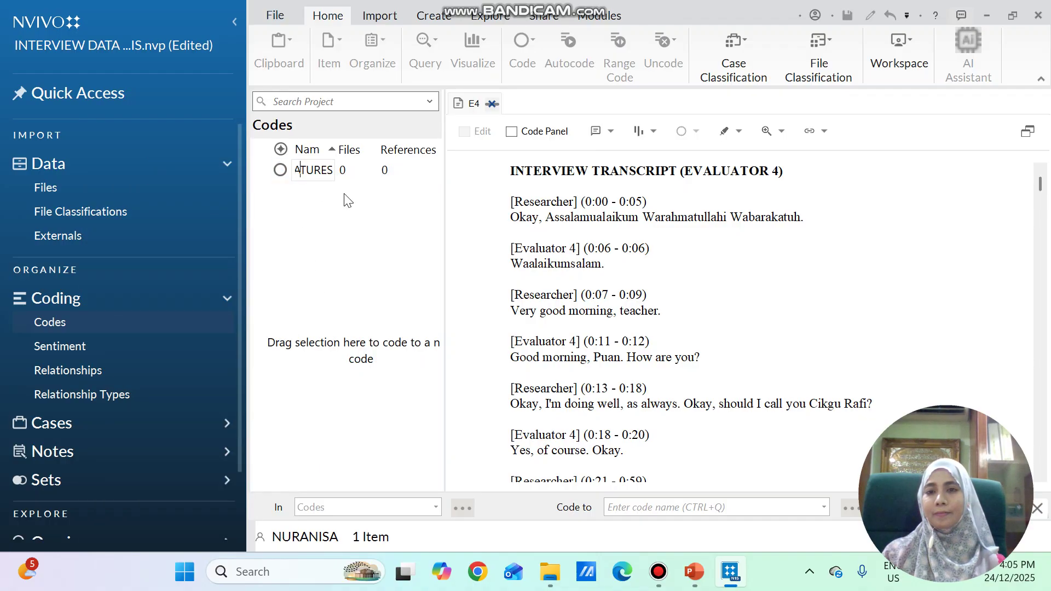
pyautogui.press('Left')
pyautogui.press('Left')
pyautogui.press('Left')
pyautogui.press('Left')
pyautogui.press('Left')
pyautogui.press('Left')
pyautogui.press('Left')
pyautogui.press('Left')
pyautogui.press('Left')
pyautogui.press('Left')
pyautogui.press('Left')
pyautogui.press('Left')
pyautogui.press('Left')
pyautogui.press('Left')
pyautogui.press('Left')
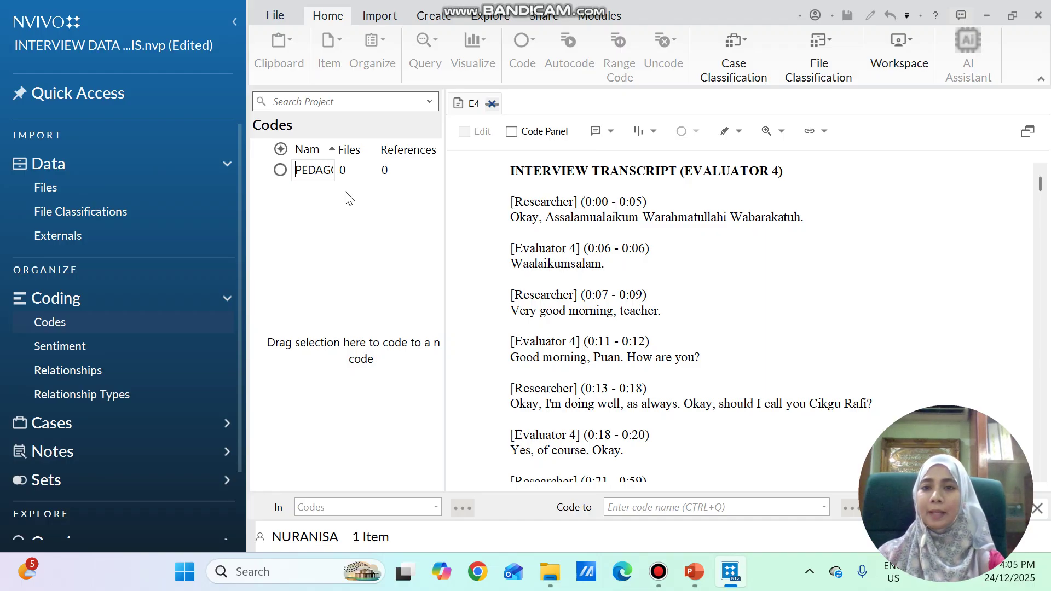
pyautogui.write('RQ1 PE')
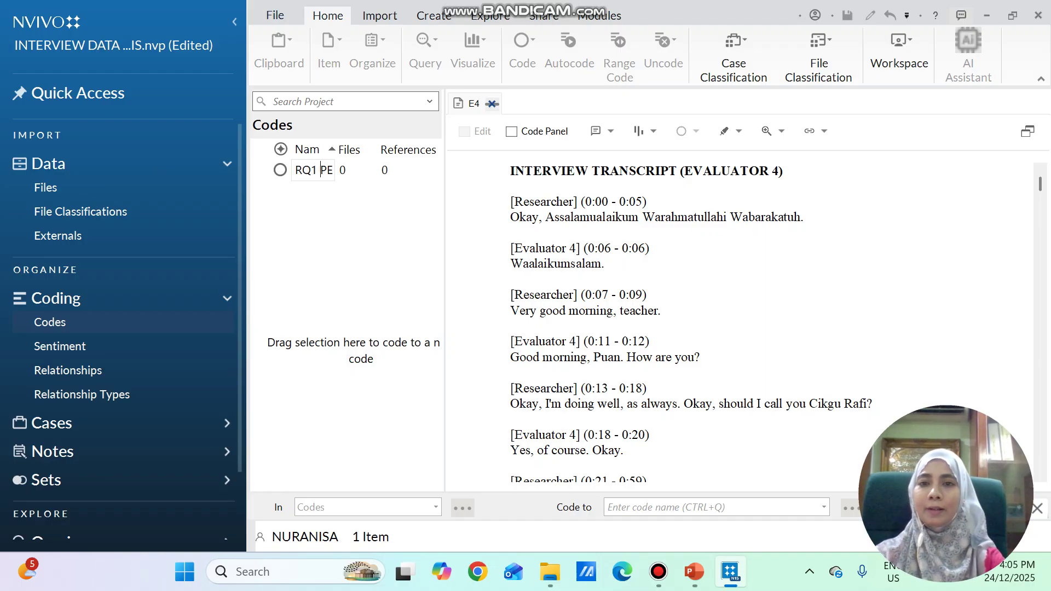
pyautogui.press('Return')
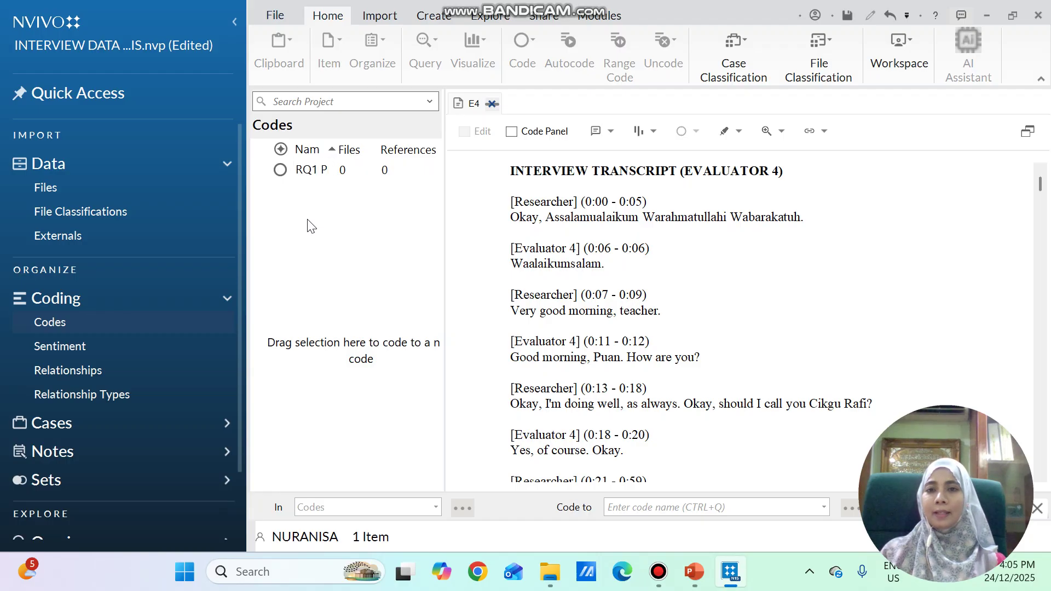
# Create a second top-level code named RQ2 BENEFITS with aggregation of coding from children enabled
pyautogui.rightClick(305, 221)
pyautogui.click(212, 233)
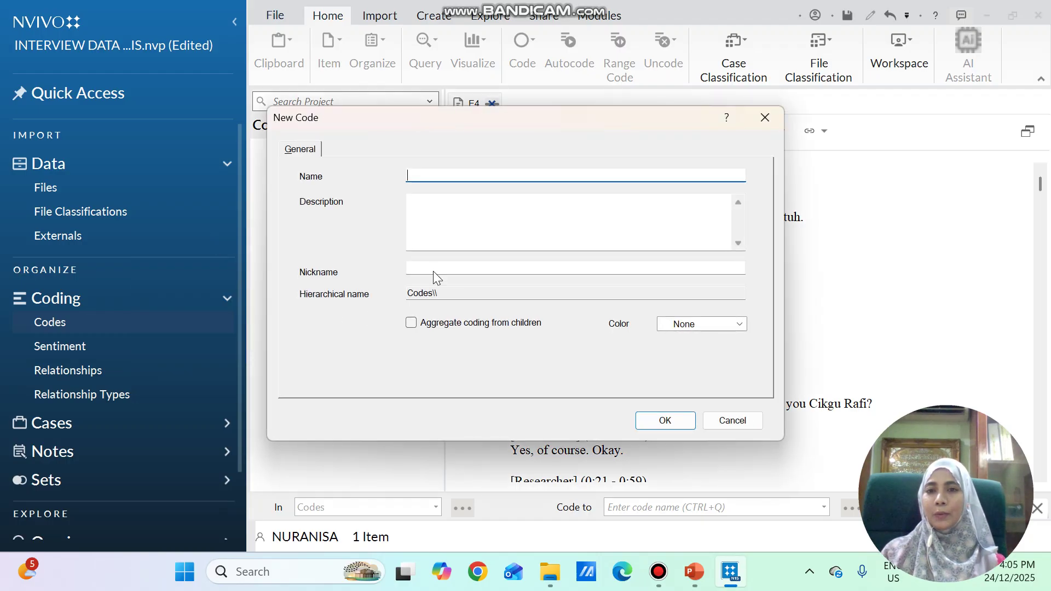
pyautogui.write('RQ2')
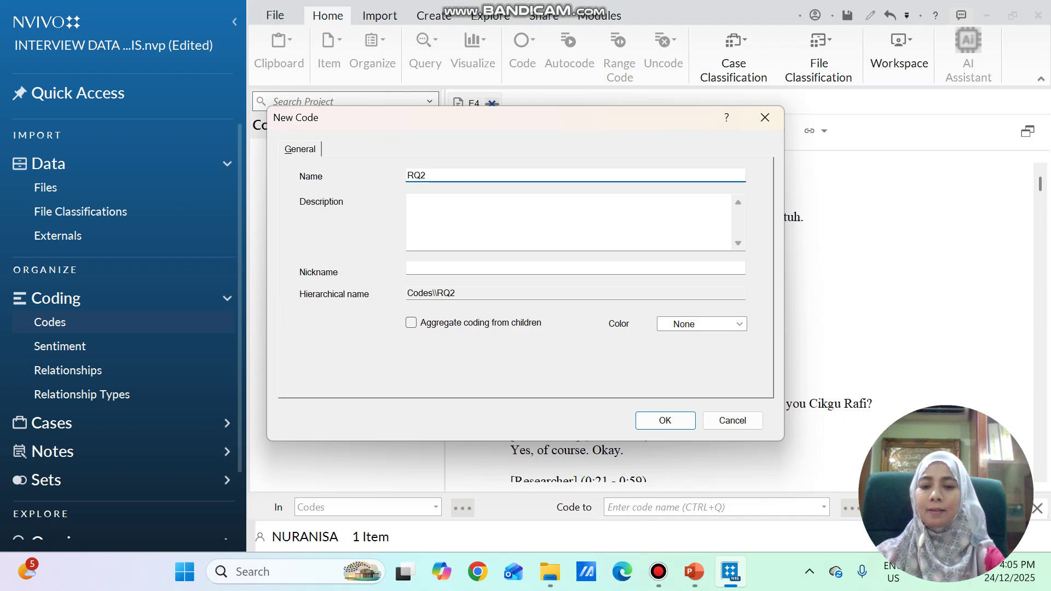
pyautogui.write(' BENEFITS')
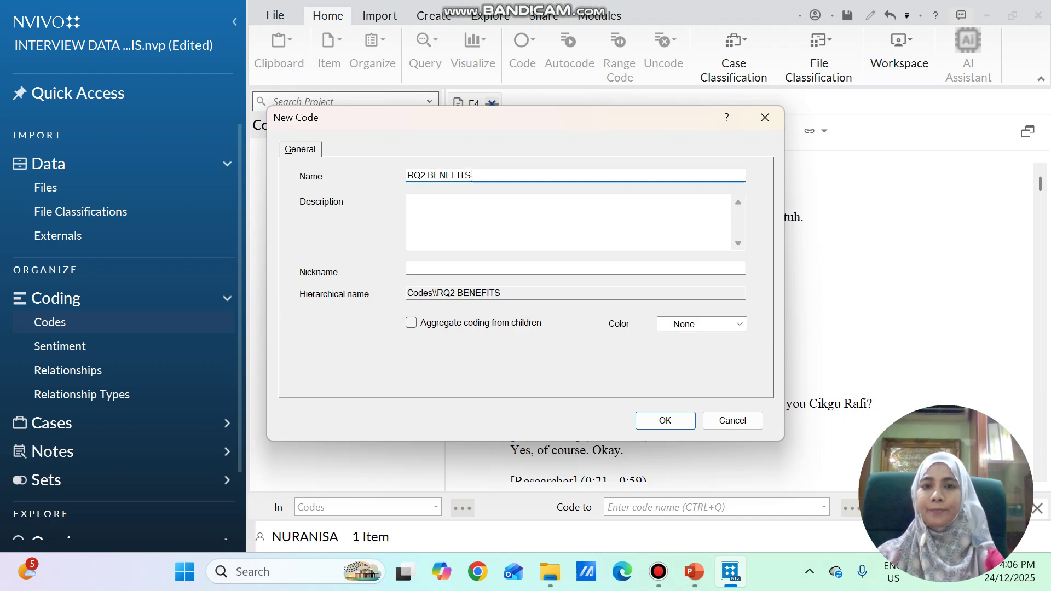
pyautogui.click(411, 323)
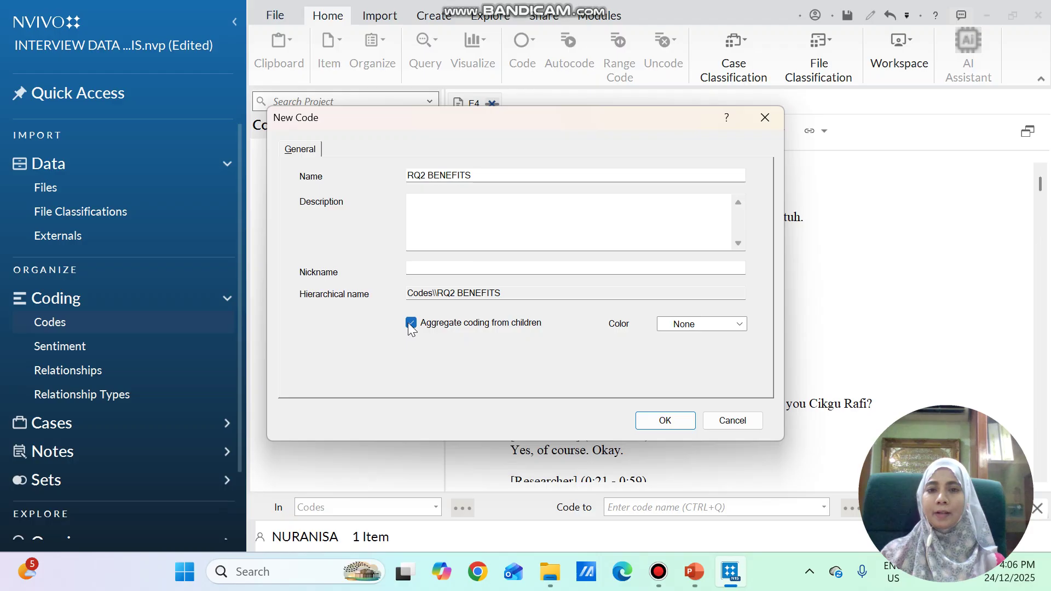
pyautogui.click(665, 420)
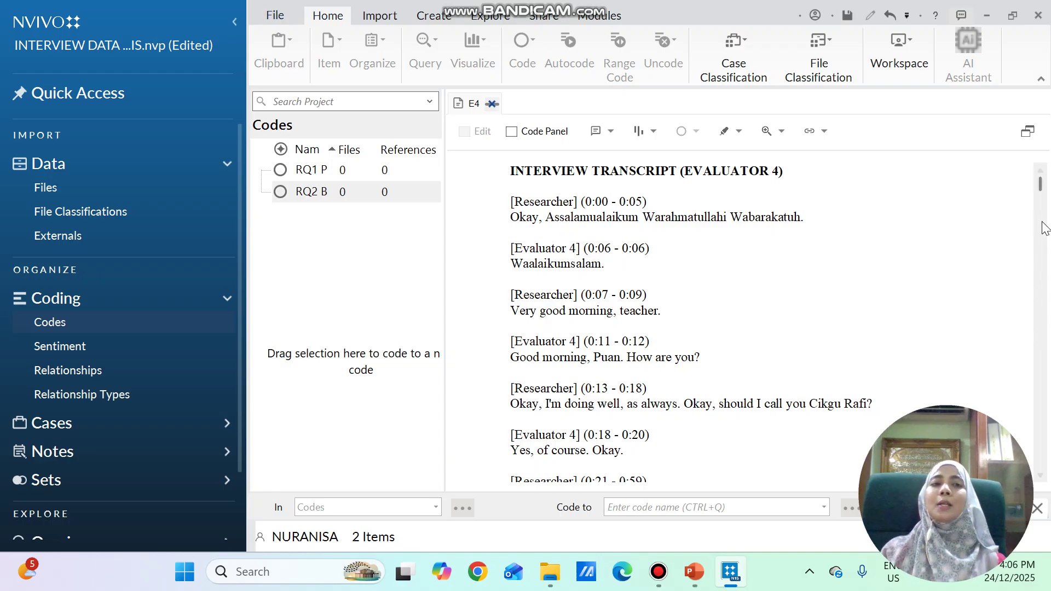
# Code the phrase "listening and reading session" in Evaluator 4's 3:35 - 4:32 answer to RQ1 PEDAGOGICAL FEATURES
pyautogui.moveTo(1042, 186); pyautogui.dragTo(1045, 204)
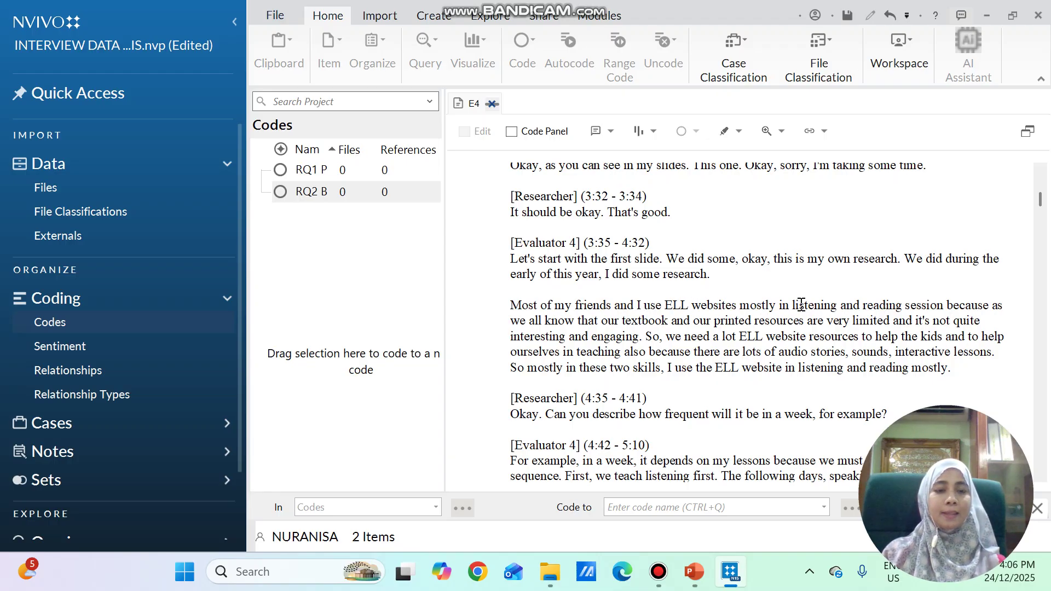
pyautogui.moveTo(794, 306); pyautogui.dragTo(315, 176)
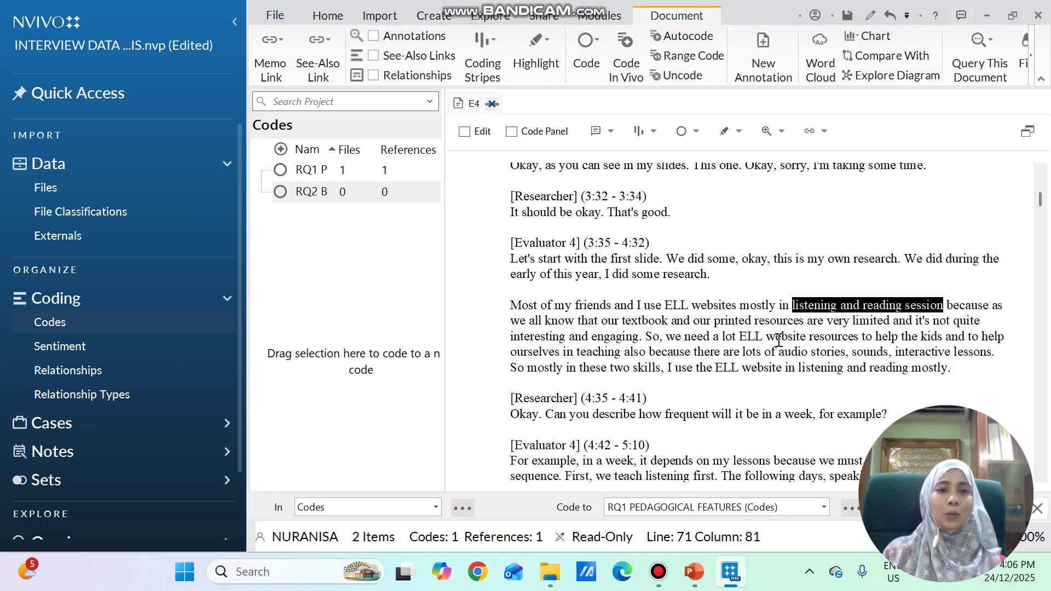
# Code the phrases "ELL website resources to help the kids" and "to help ourselves in teaching" to RQ2 BENEFITS
pyautogui.moveTo(740, 336); pyautogui.dragTo(940, 336)
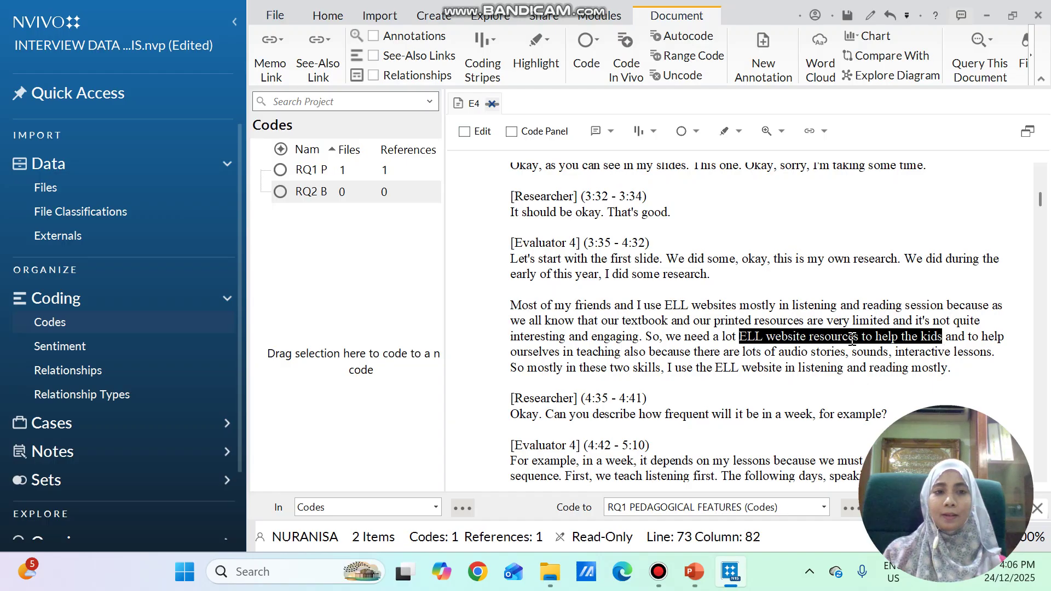
pyautogui.moveTo(842, 336); pyautogui.dragTo(323, 197)
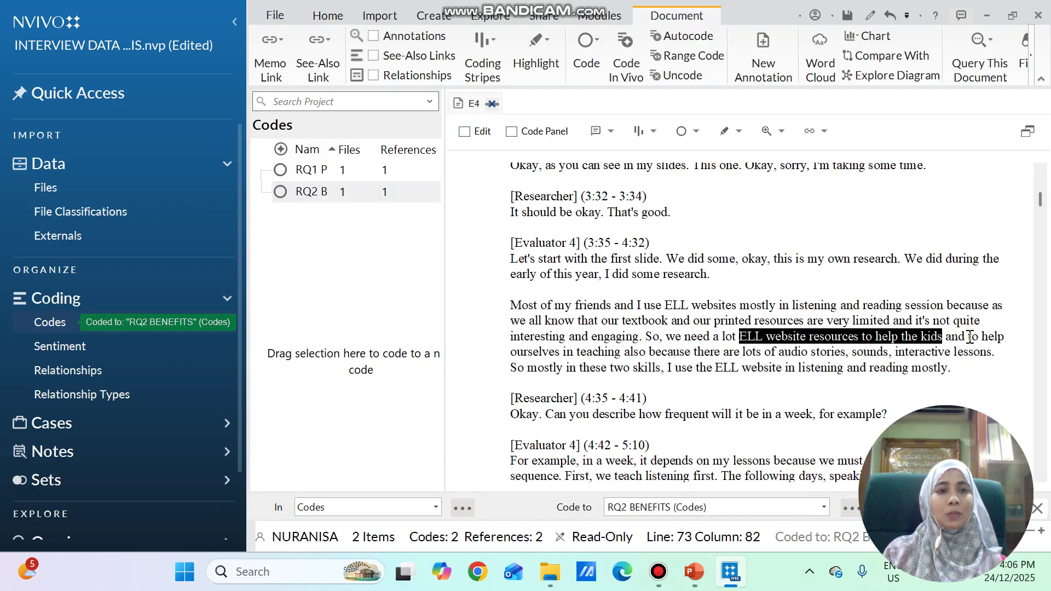
pyautogui.moveTo(966, 336); pyautogui.dragTo(328, 192)
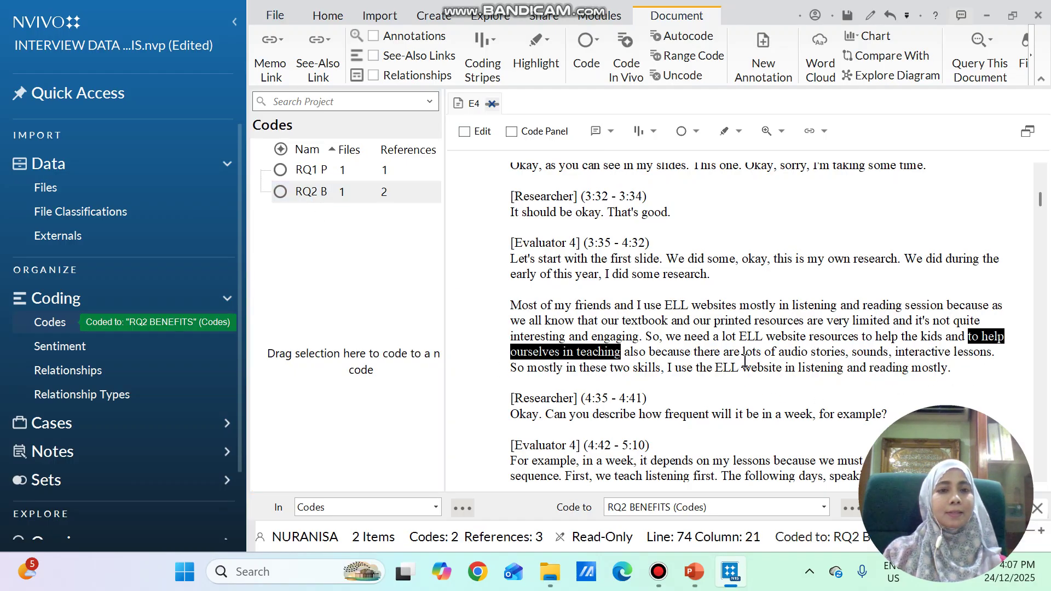
# Code the phrase "lots of audio stories, sounds, interactive lessons" to both RQ1 PEDAGOGICAL FEATURES and RQ2 BENEFITS
pyautogui.moveTo(743, 352); pyautogui.dragTo(1011, 365)
pyautogui.click(1010, 366)
pyautogui.keyDown('shift'); pyautogui.click(1011, 355); pyautogui.keyUp('shift')
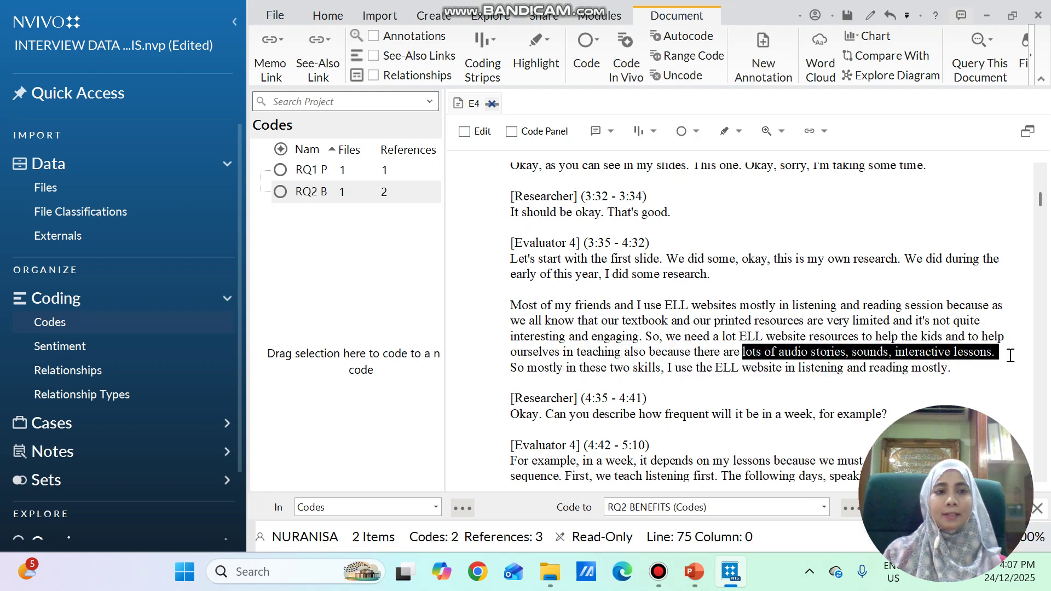
pyautogui.moveTo(968, 351); pyautogui.dragTo(306, 171)
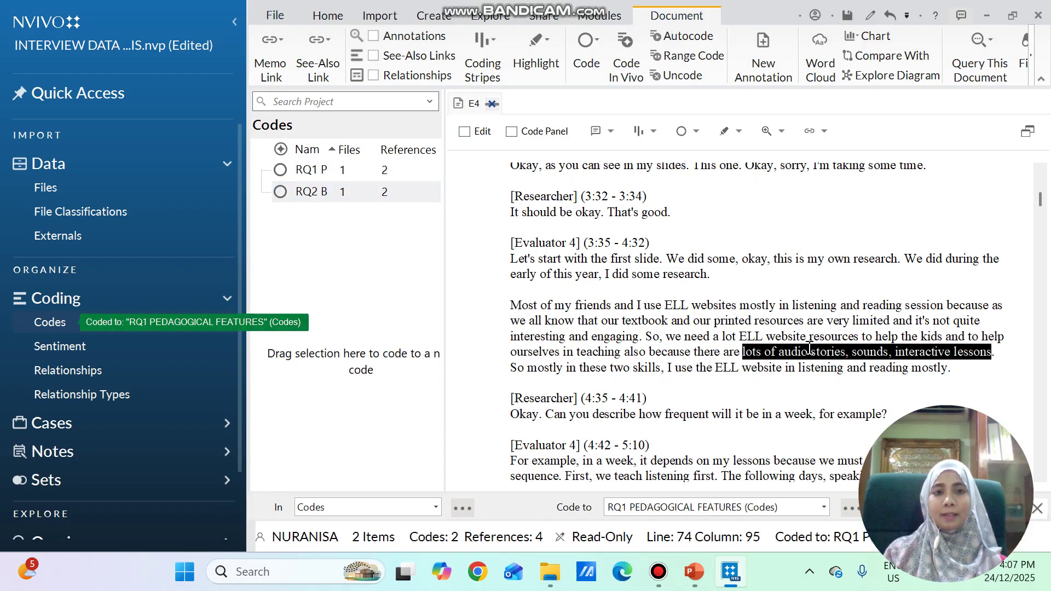
pyautogui.moveTo(809, 349); pyautogui.dragTo(318, 193)
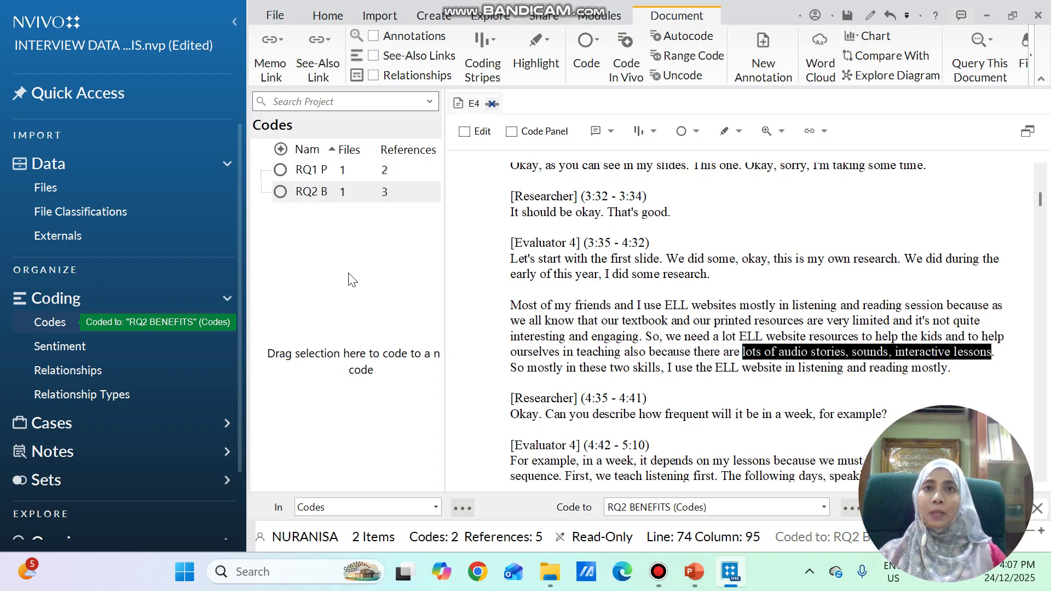
# Open the RQ1 PEDAGOGICAL FEATURES code to review its coded references
pyautogui.click(313, 170)
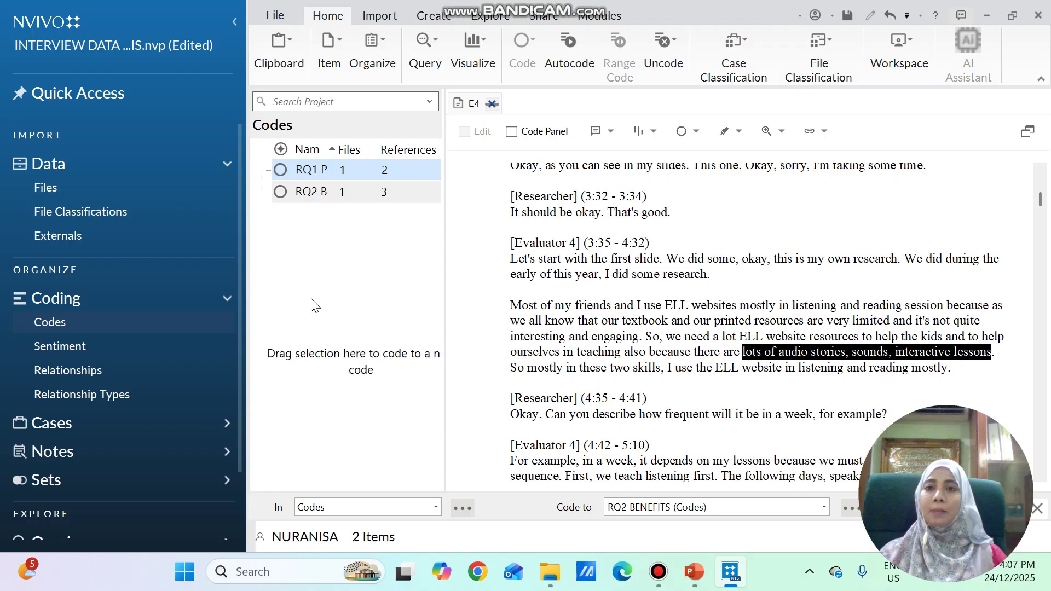
pyautogui.hotkey('ctrl', 'f')
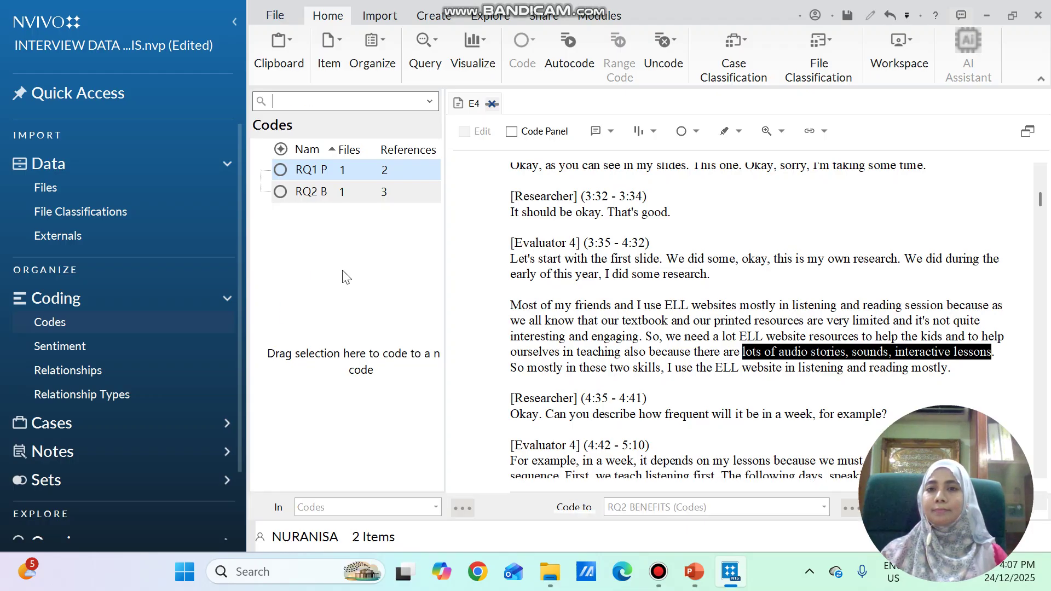
pyautogui.doubleClick(316, 174)
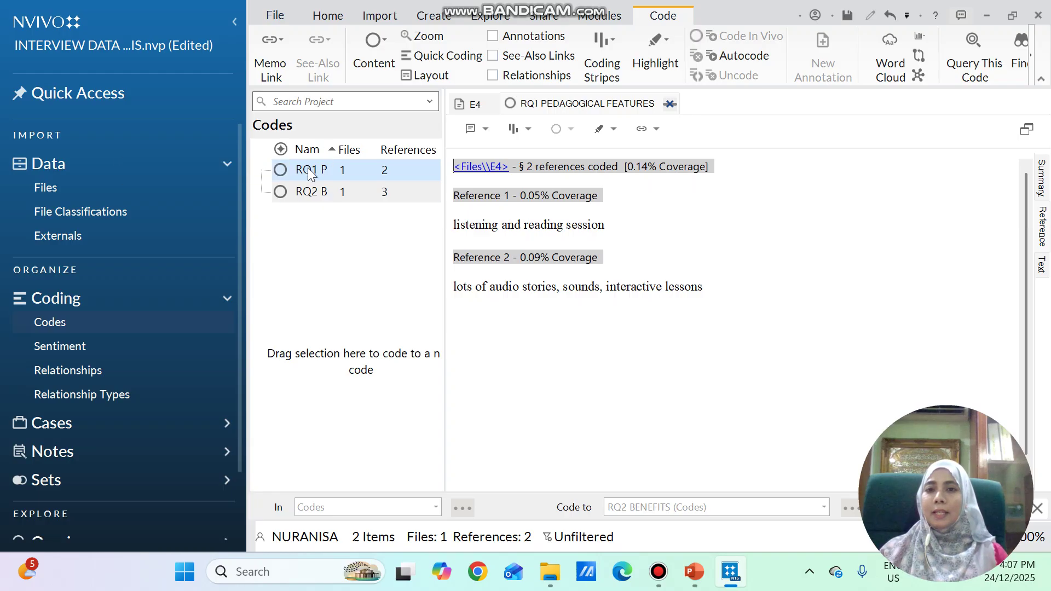
# Create a child code named language skills under RQ1 PEDAGOGICAL FEATURES and code "listening and reading session" to it
pyautogui.rightClick(312, 171)
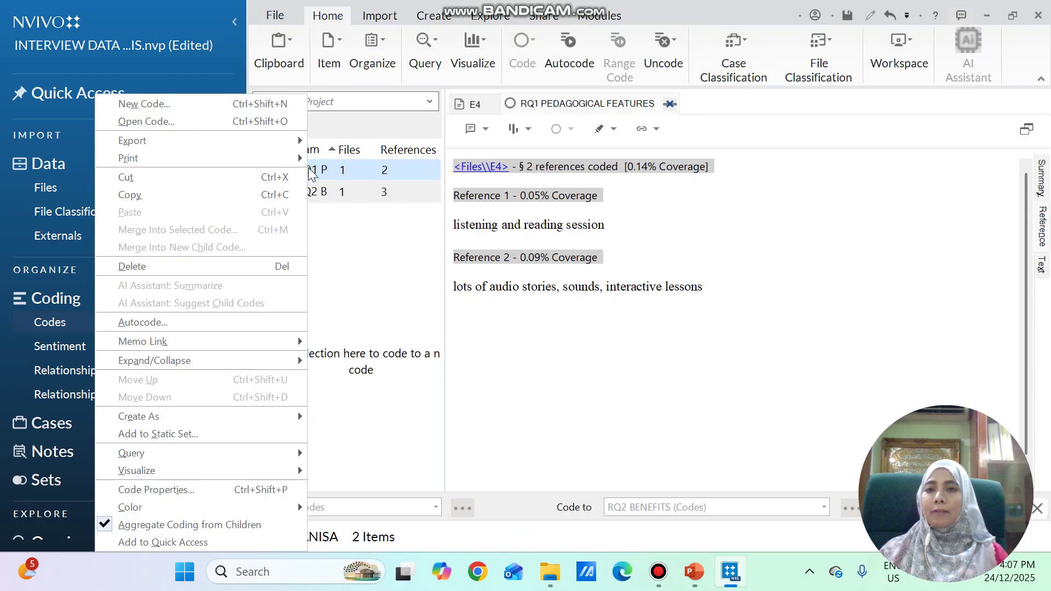
pyautogui.click(173, 104)
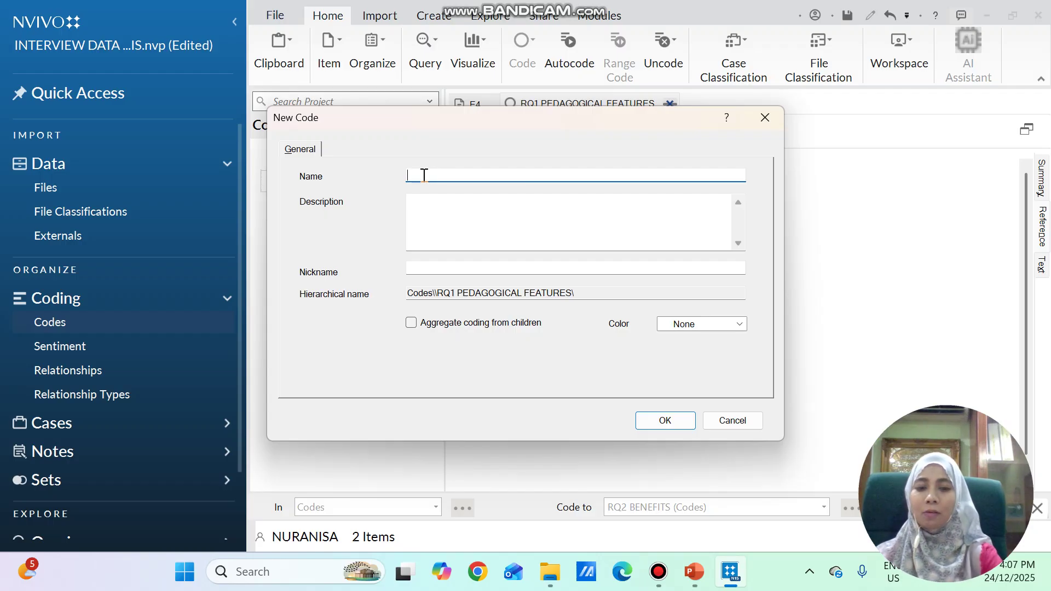
pyautogui.write('LANGUAGE SKILL')
pyautogui.press('BackSpace')
pyautogui.press('BackSpace')
pyautogui.press('BackSpace')
pyautogui.press('BackSpace')
pyautogui.press('BackSpace')
pyautogui.press('BackSpace')
pyautogui.press('BackSpace')
pyautogui.press('BackSpace')
pyautogui.press('BackSpace')
pyautogui.press('BackSpace')
pyautogui.press('BackSpace')
pyautogui.press('BackSpace')
pyautogui.press('BackSpace')
pyautogui.press('BackSpace')
pyautogui.write('language skills')
pyautogui.click(664, 419)
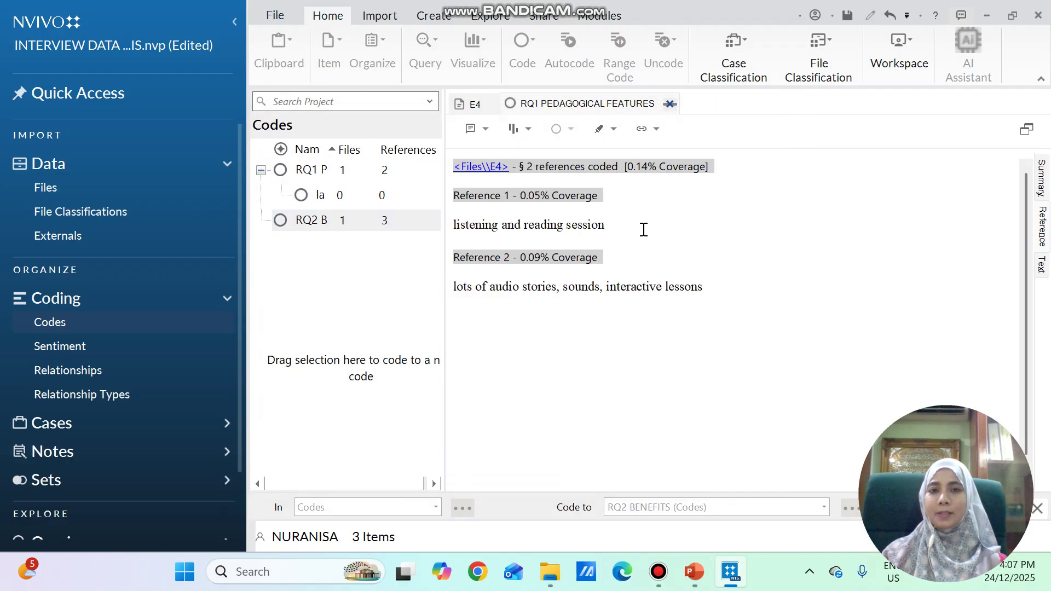
pyautogui.moveTo(644, 230); pyautogui.dragTo(320, 194)
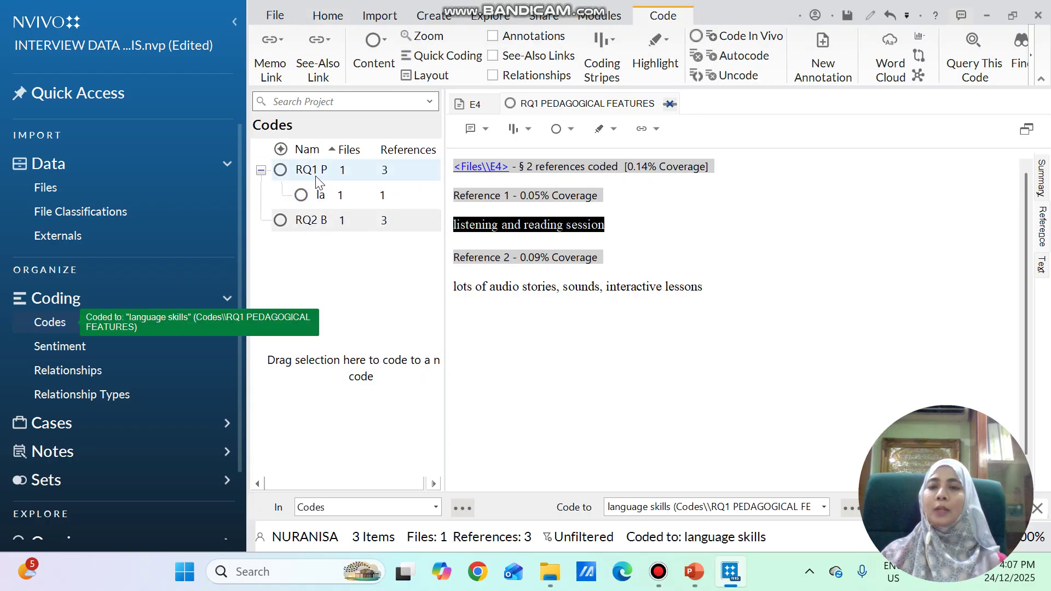
# Create an RQ1 PEDAGOGICAL FEATURES child code named resources, aggregating coding from children, and code "lots of audio stories, sounds, interactive lessons" to it
pyautogui.rightClick(316, 175)
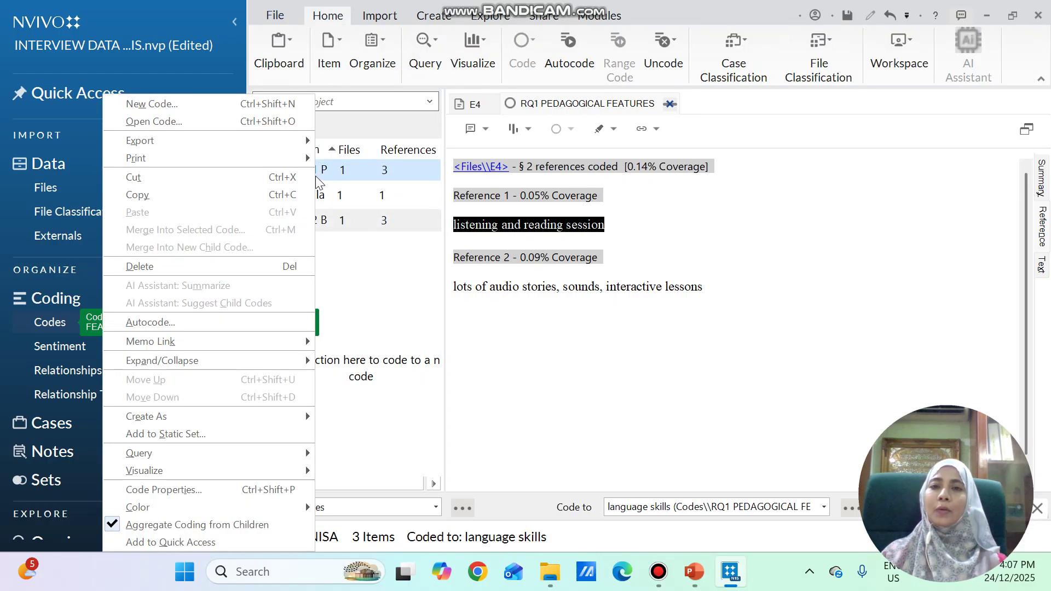
pyautogui.click(155, 107)
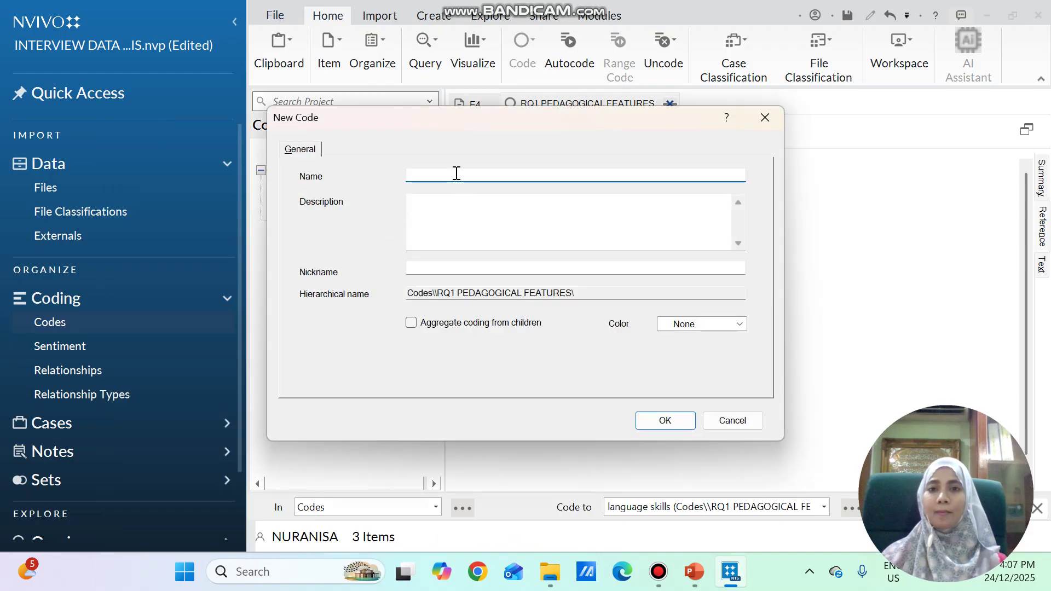
pyautogui.write('resources')
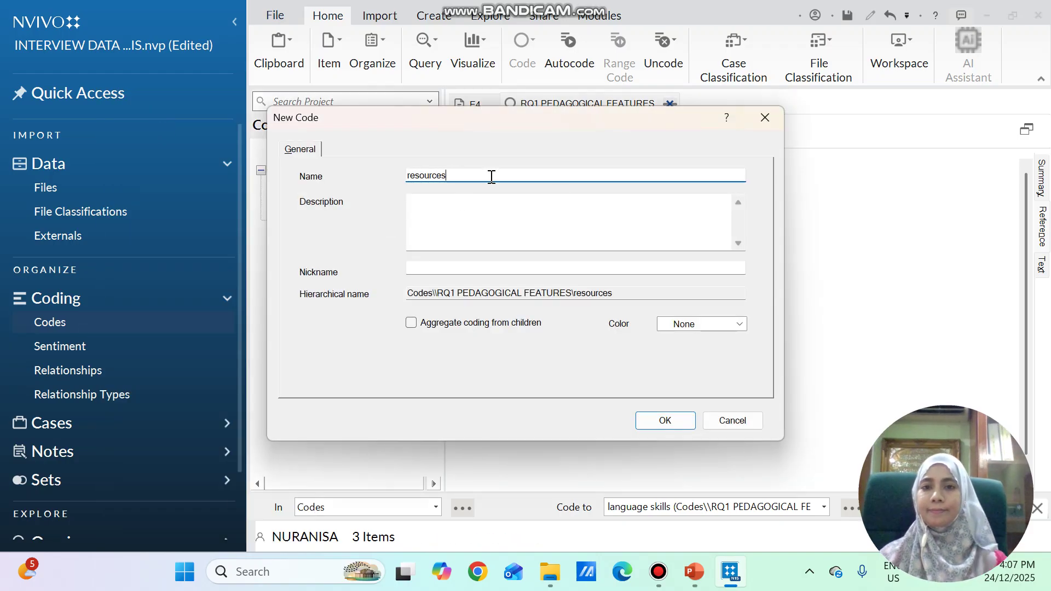
pyautogui.click(481, 322)
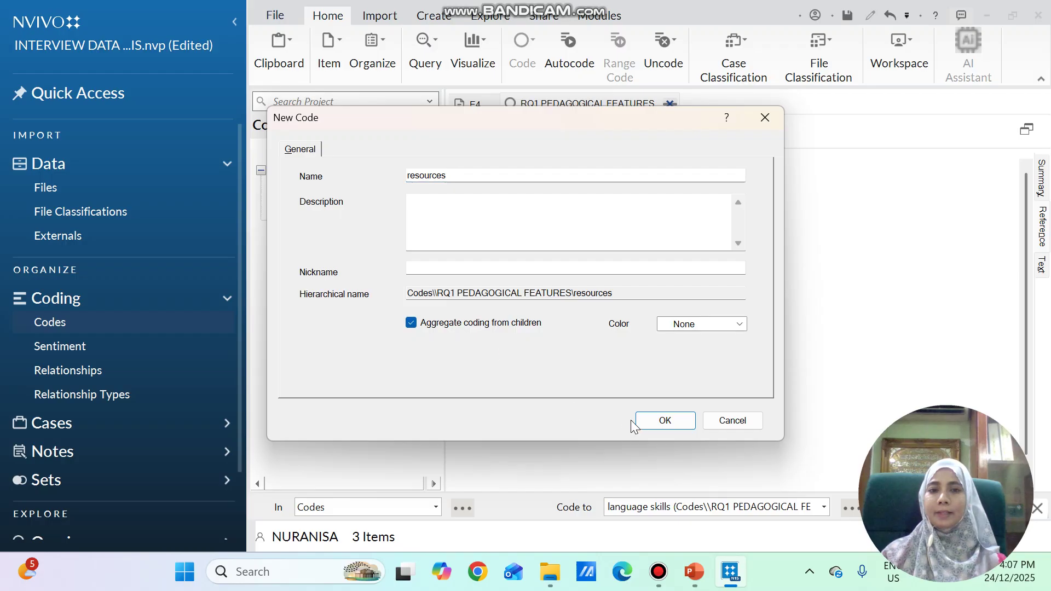
pyautogui.click(664, 419)
pyautogui.moveTo(706, 286); pyautogui.dragTo(320, 218)
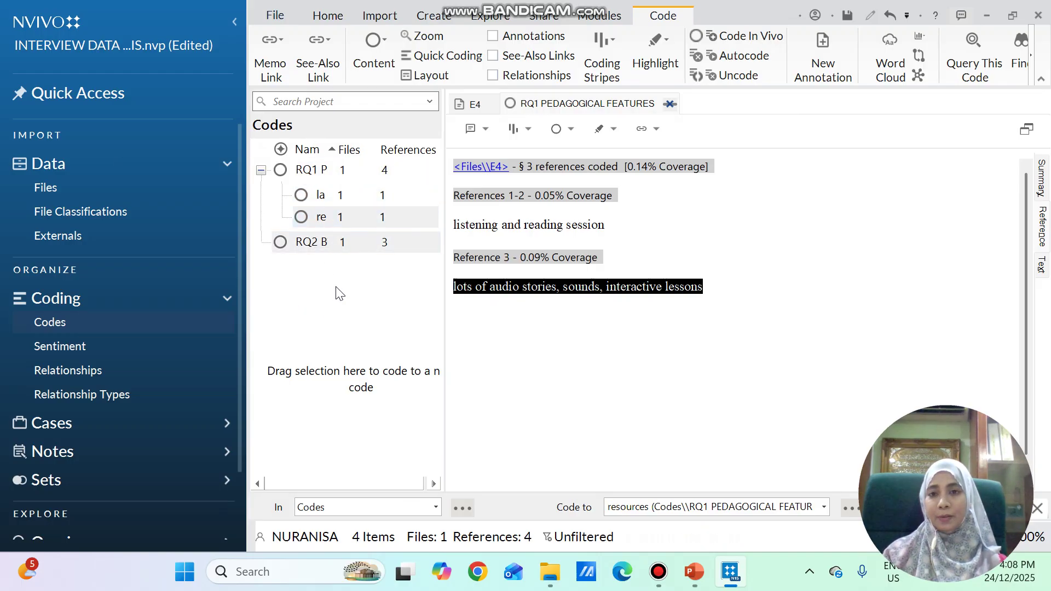
# Open the RQ2 BENEFITS code's references and add a child code named teachers with aggregation of coding from children enabled
pyautogui.click(308, 246)
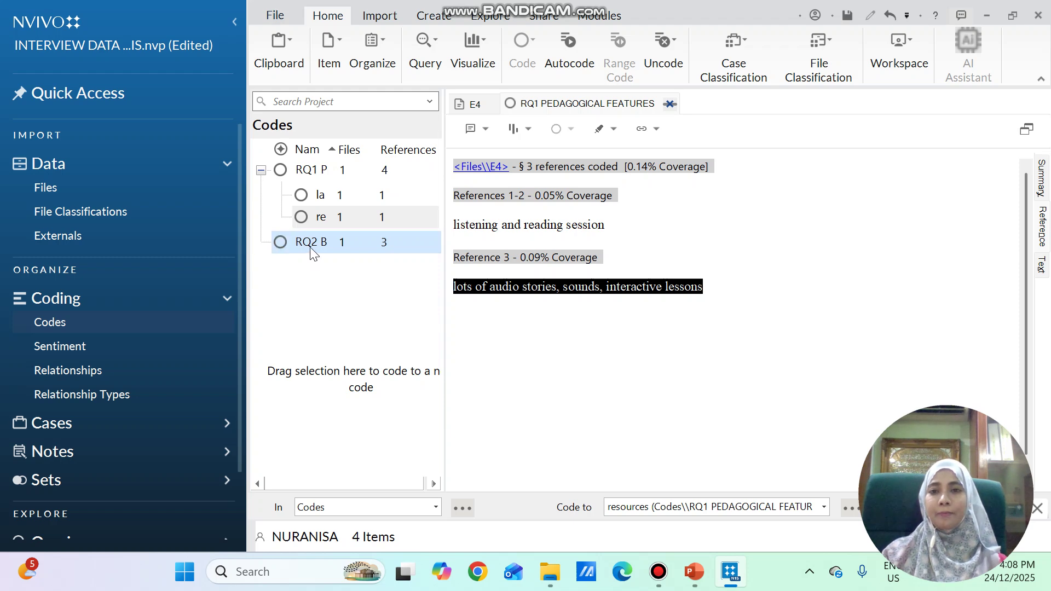
pyautogui.click(918, 298)
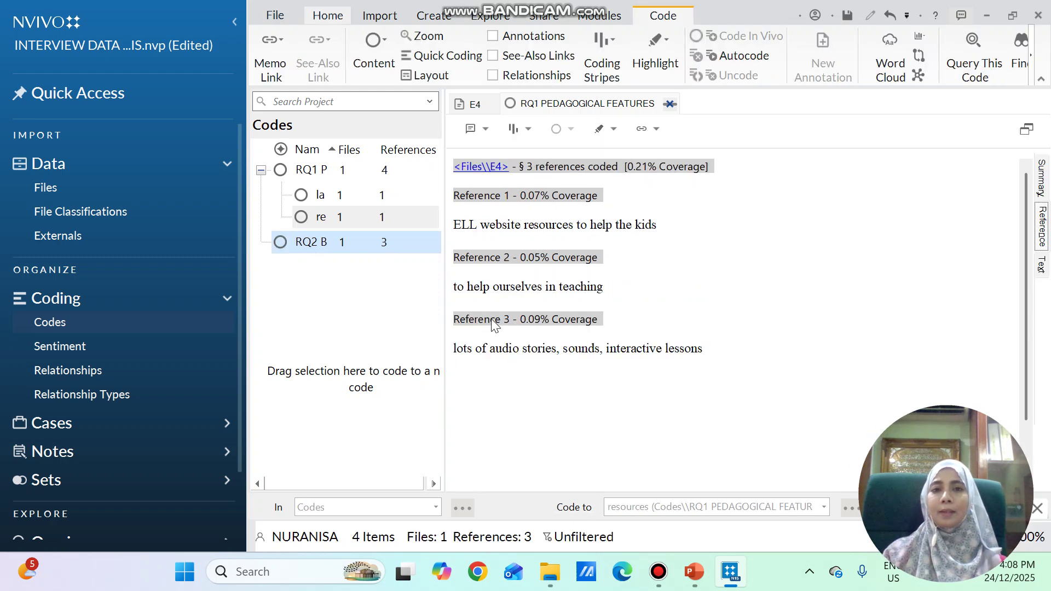
pyautogui.rightClick(312, 249)
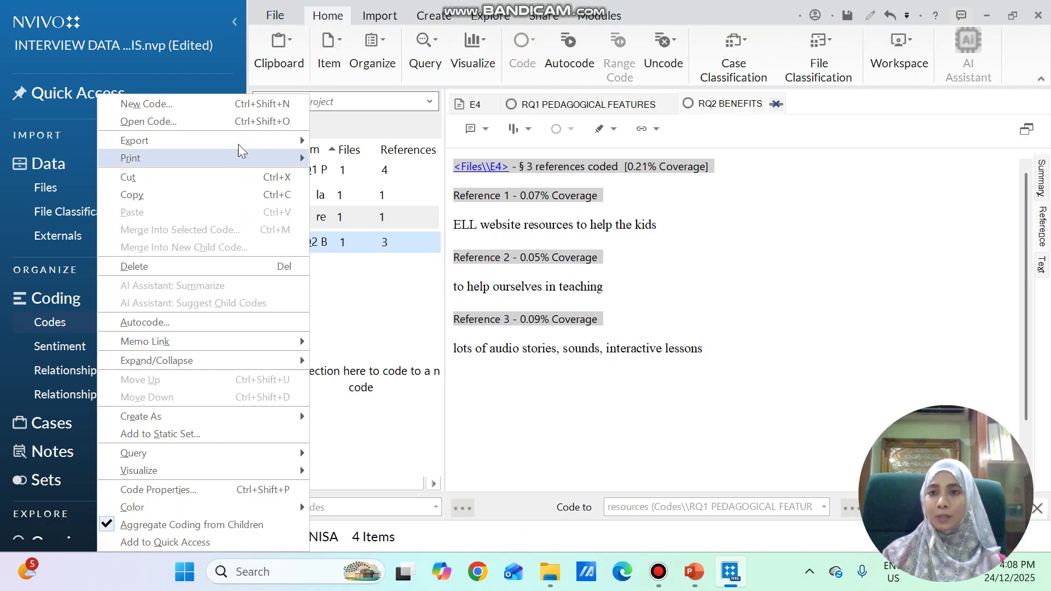
pyautogui.click(198, 103)
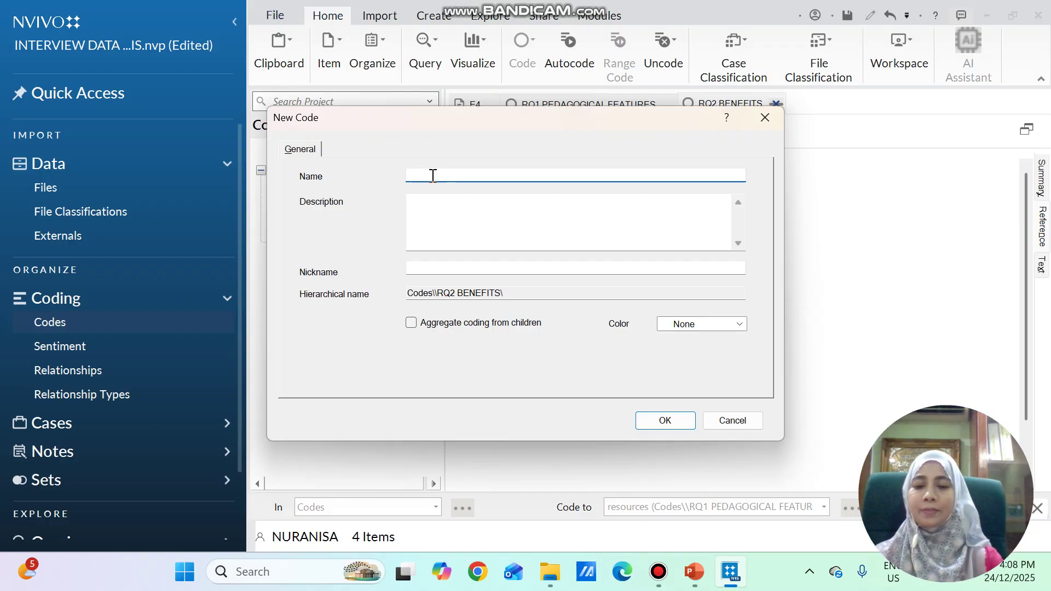
pyautogui.write('teachers')
pyautogui.click(482, 323)
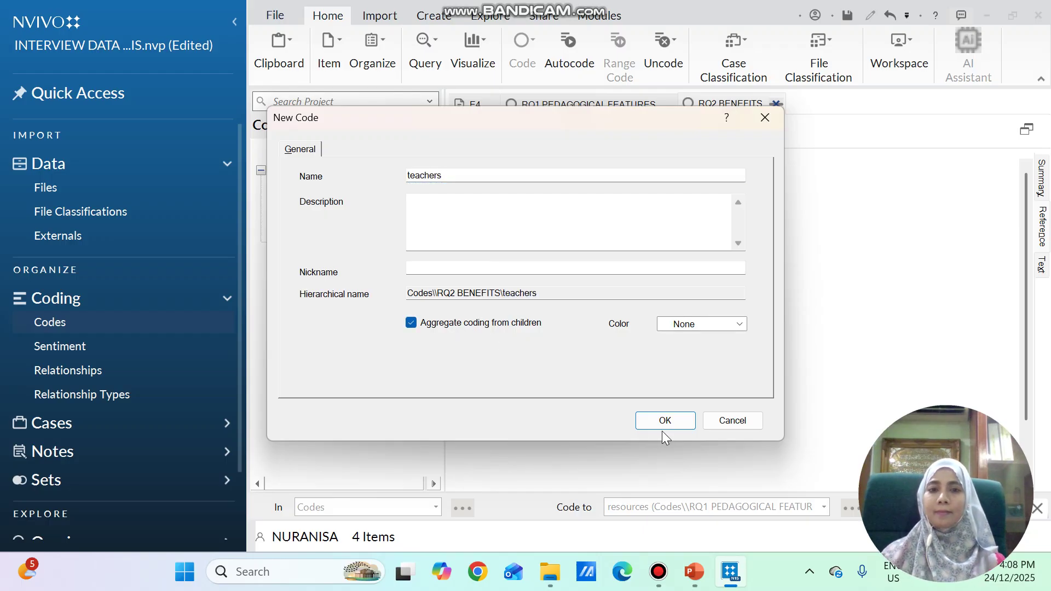
pyautogui.click(665, 421)
# Create another child code named students under RQ2 BENEFITS with aggregation of coding from children enabled
pyautogui.rightClick(330, 317)
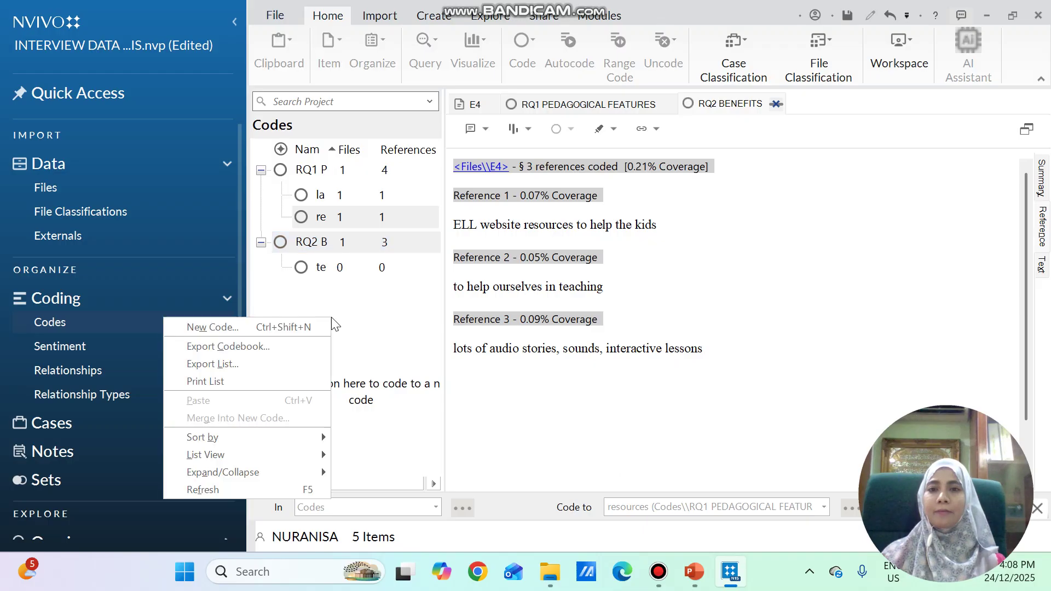
pyautogui.rightClick(312, 242)
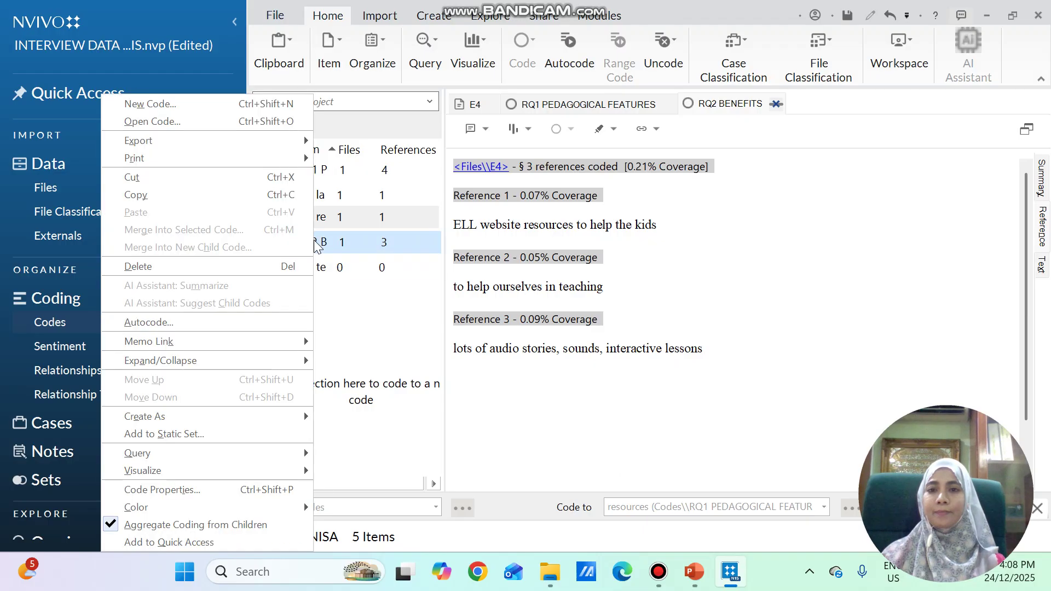
pyautogui.click(173, 111)
pyautogui.write('students')
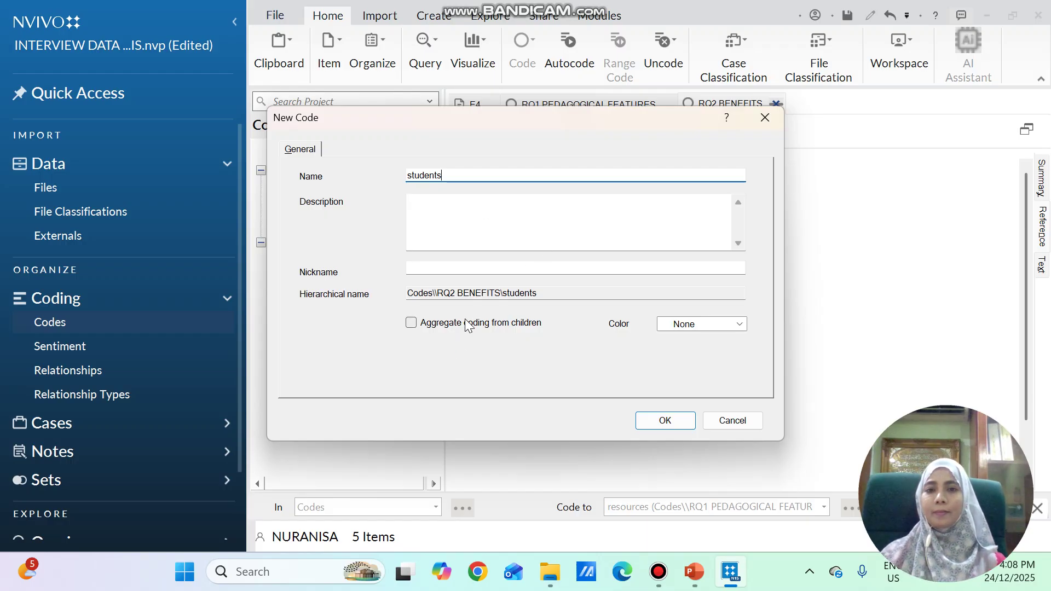
pyautogui.click(466, 323)
pyautogui.click(660, 422)
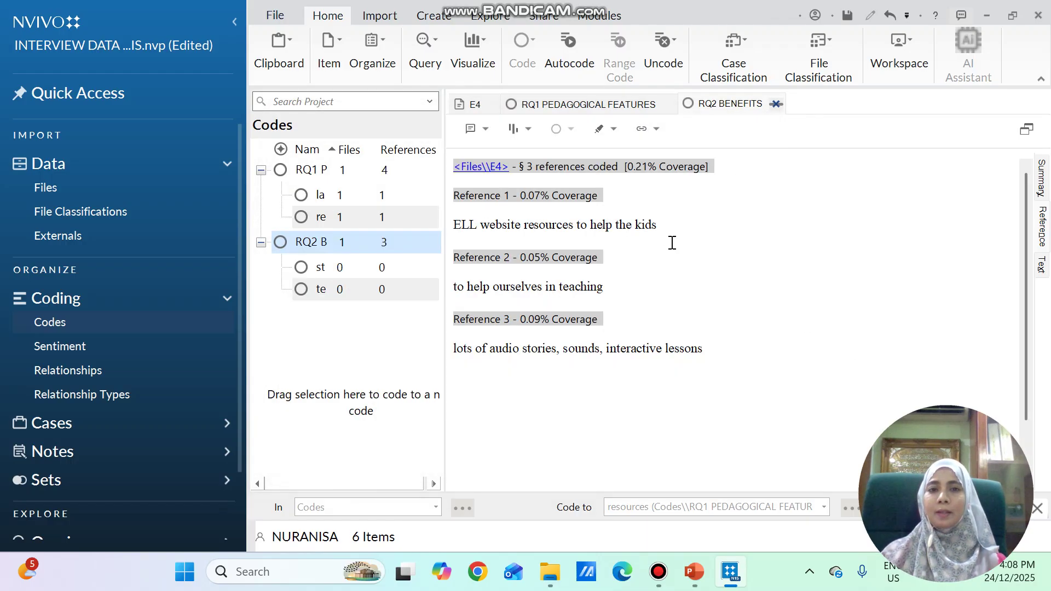
# Code "ELL website resources to help the kids" to students and "to help ourselves in teaching" to teachers
pyautogui.moveTo(659, 225); pyautogui.dragTo(322, 272)
pyautogui.moveTo(644, 291); pyautogui.dragTo(320, 295)
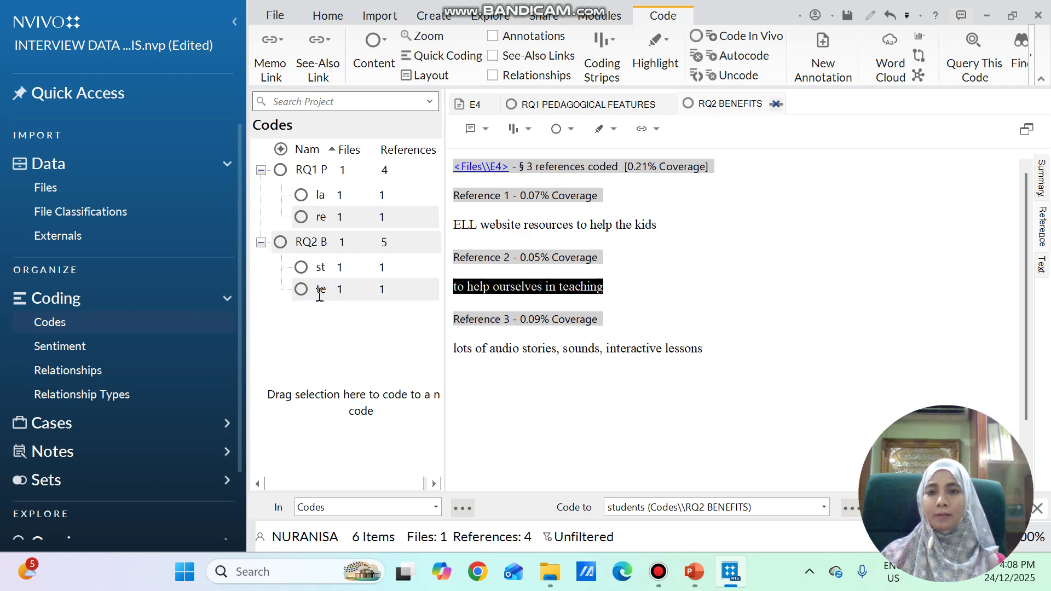
# Code "lots of audio stories, sounds, interactive lessons" to both the students and teachers child codes
pyautogui.moveTo(723, 352); pyautogui.dragTo(452, 352)
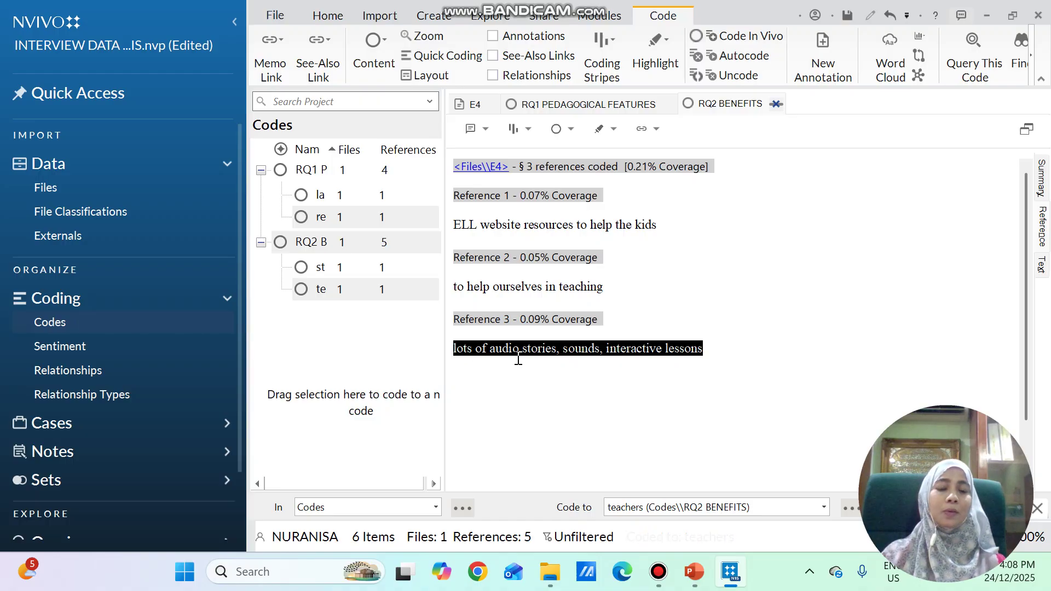
pyautogui.moveTo(509, 350); pyautogui.dragTo(377, 268)
pyautogui.moveTo(492, 351); pyautogui.dragTo(386, 290)
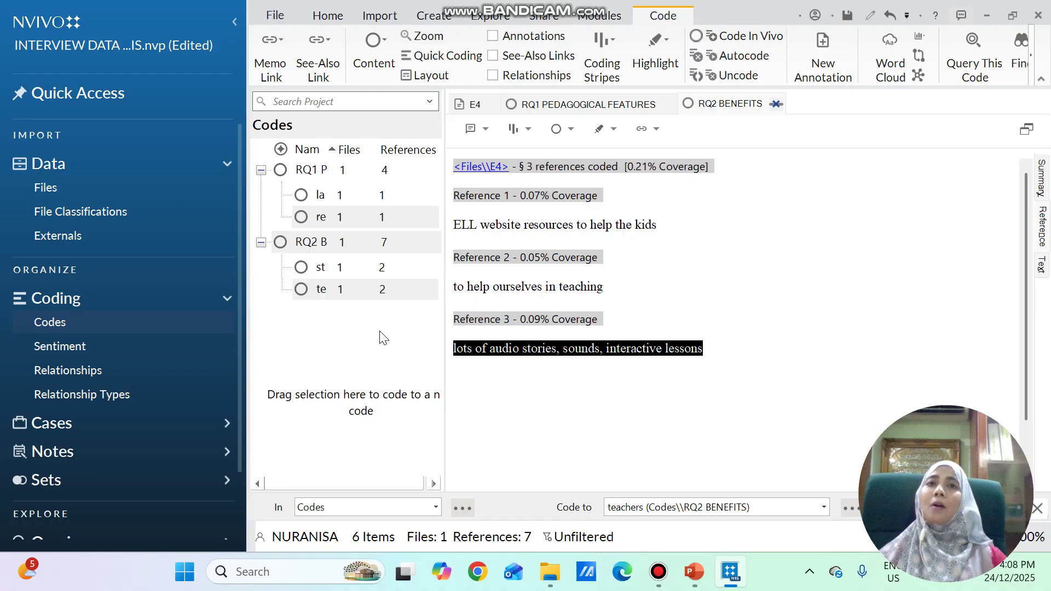
# Create a new project map named "features and benefits"
pyautogui.click(494, 17)
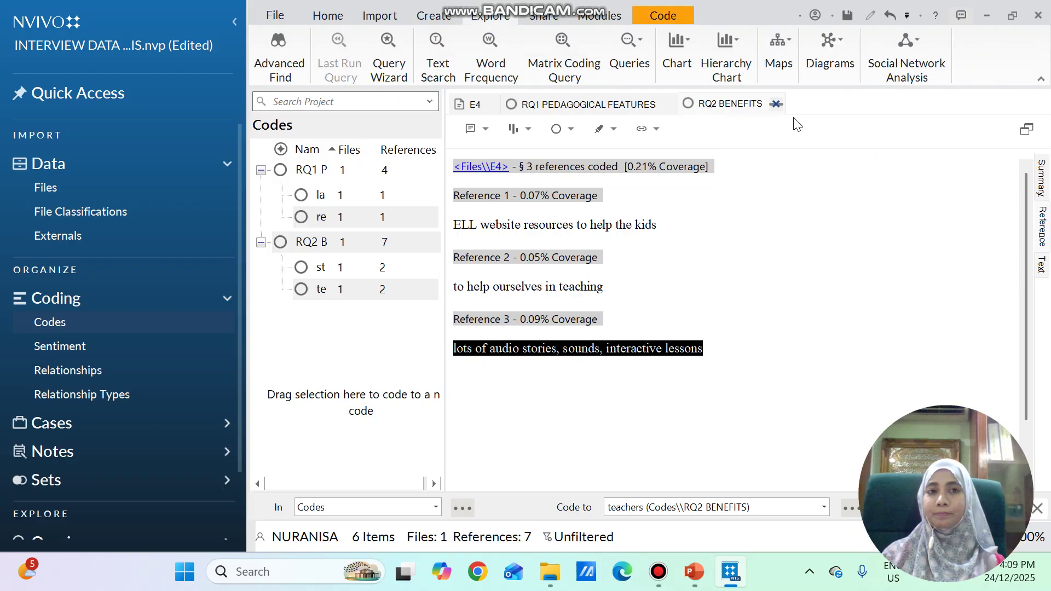
pyautogui.click(788, 70)
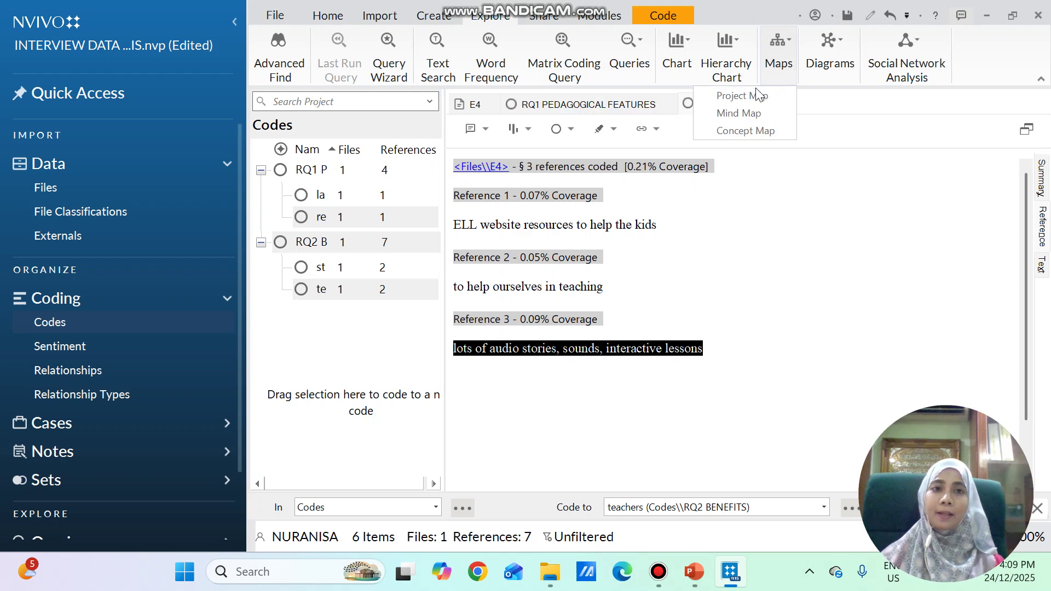
pyautogui.click(756, 95)
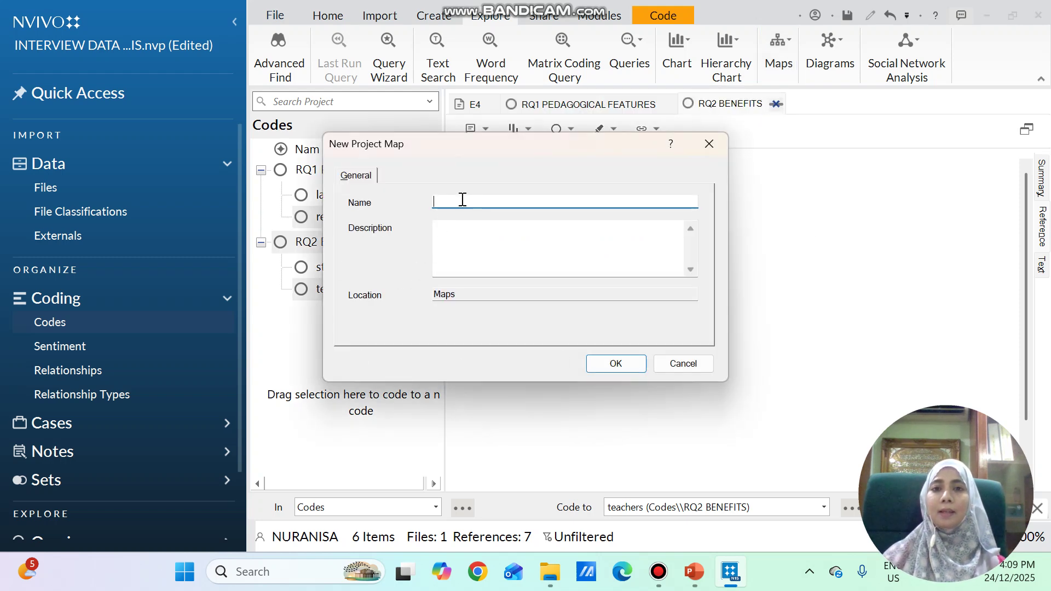
pyautogui.write('feat')
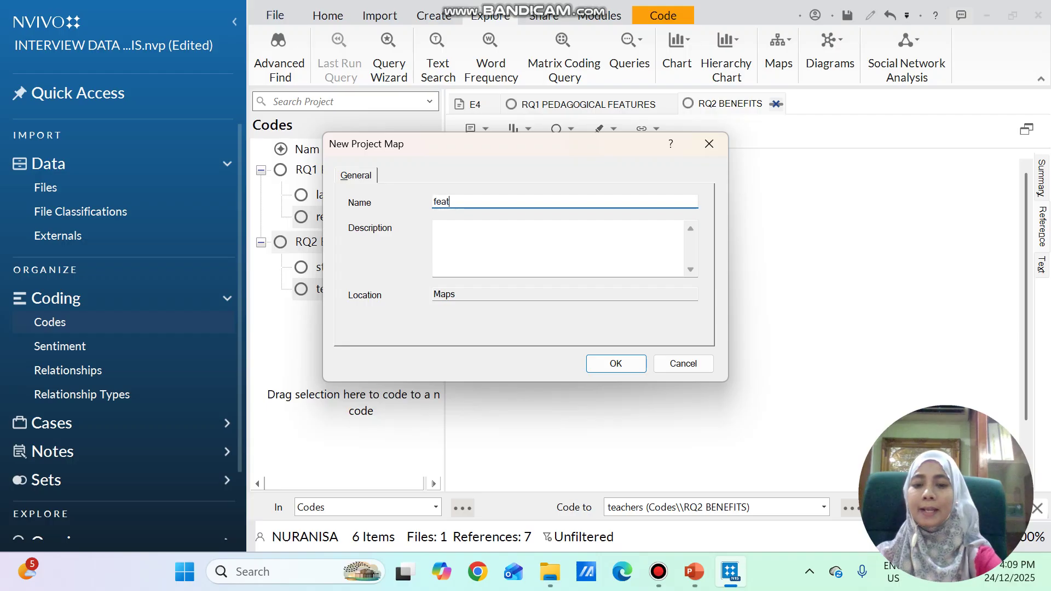
pyautogui.write('ures and benefits')
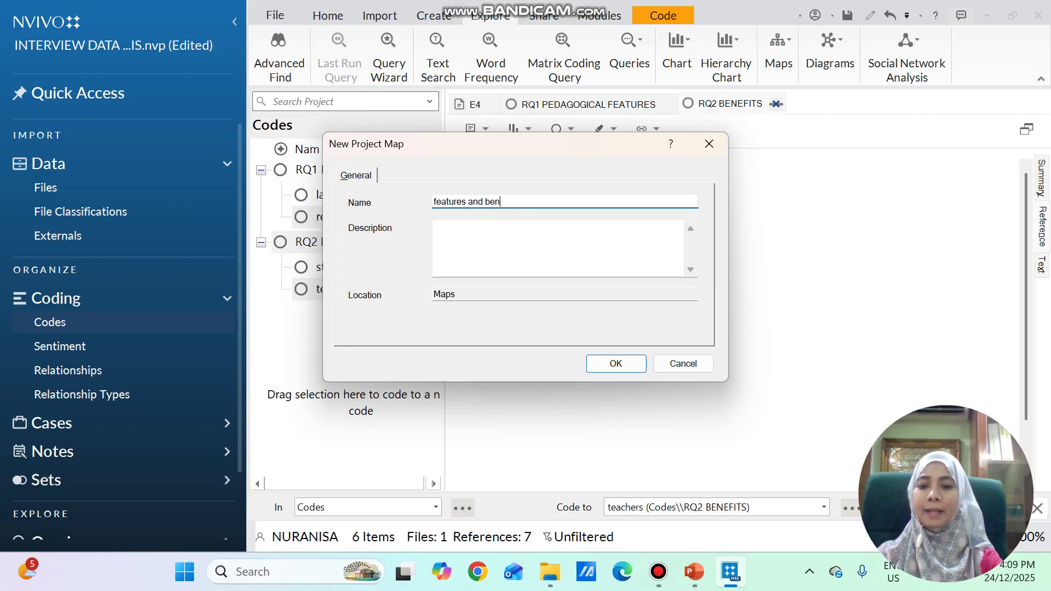
pyautogui.click(629, 369)
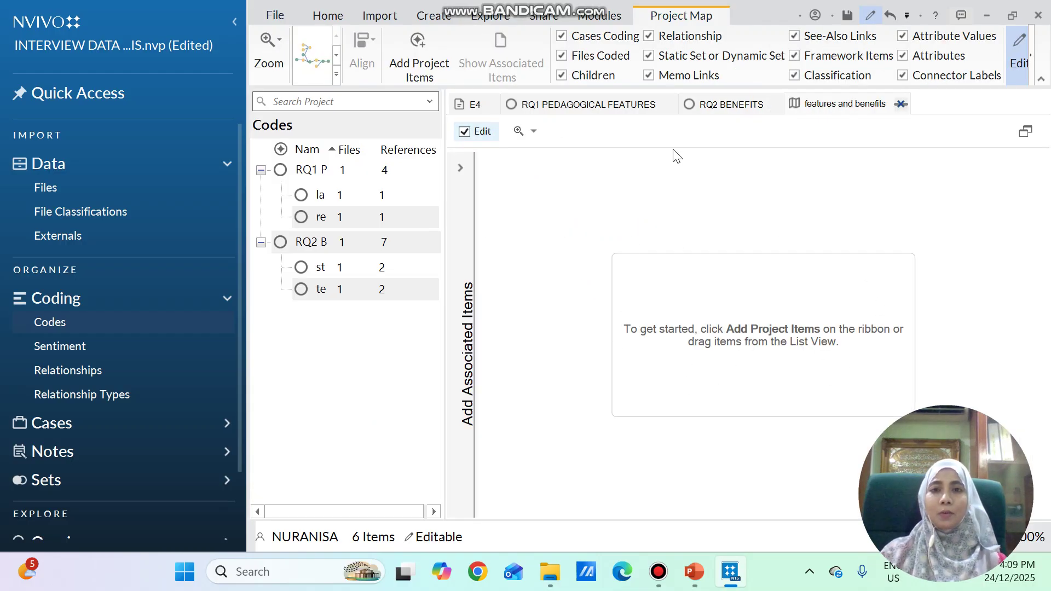
# Add the RQ1 PEDAGOGICAL FEATURES and RQ2 BENEFITS codes to the map, with descendant codes selected automatically
pyautogui.click(419, 49)
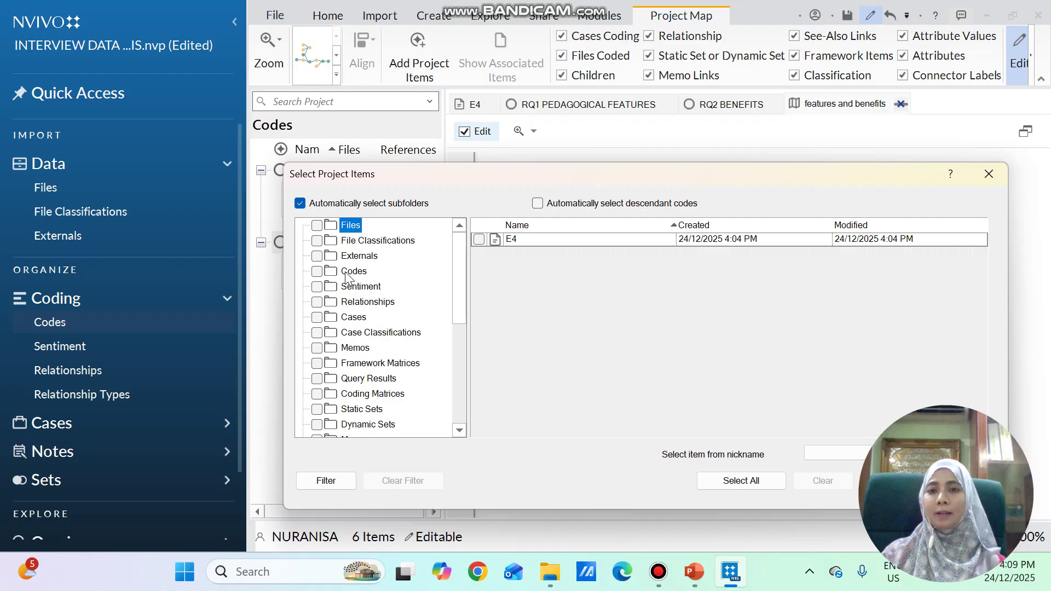
pyautogui.click(345, 272)
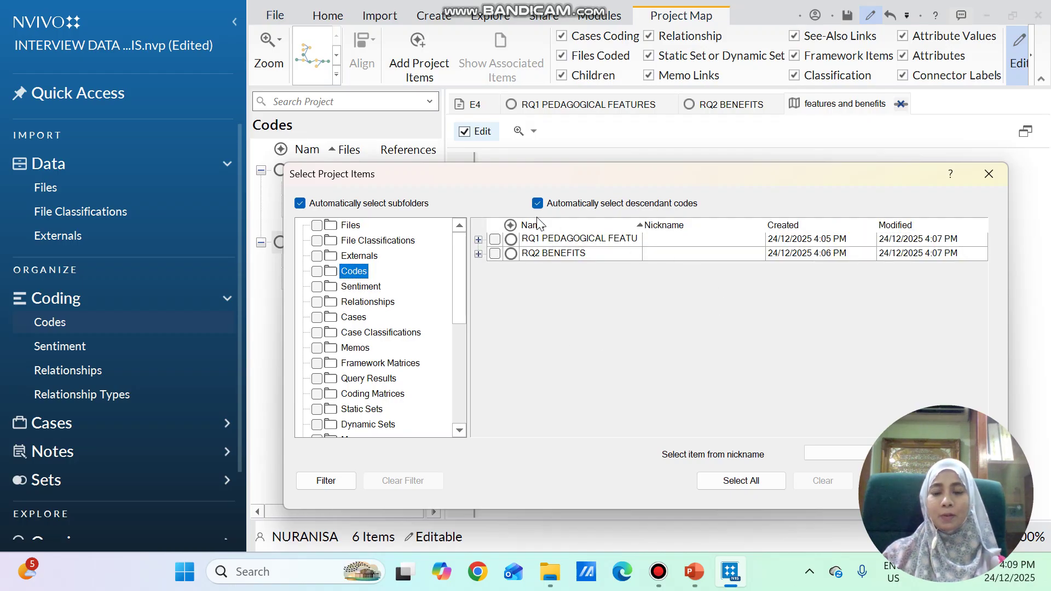
pyautogui.click(494, 239)
pyautogui.click(494, 253)
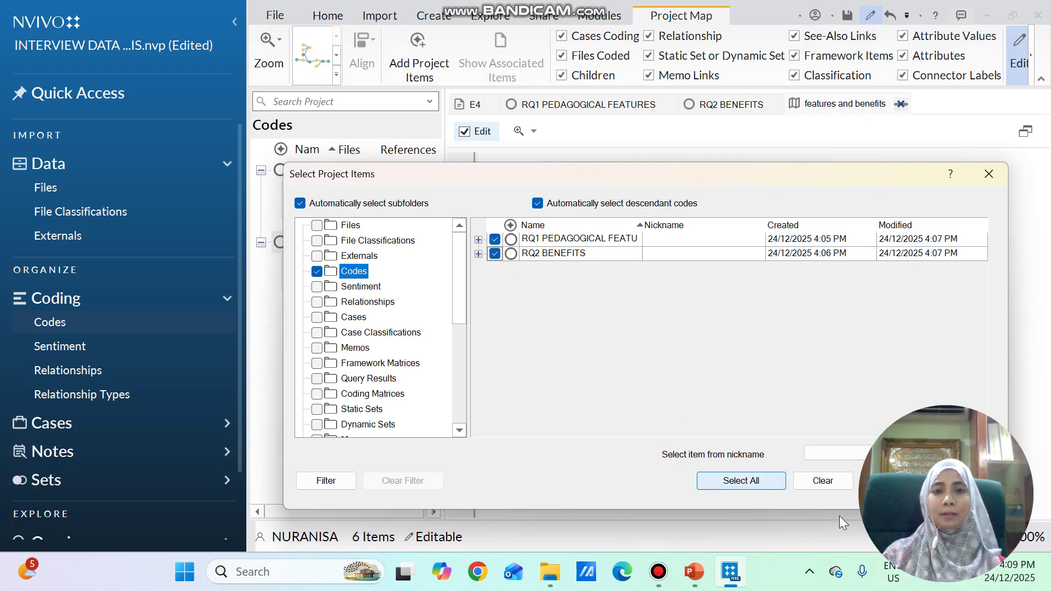
pyautogui.press('Return')
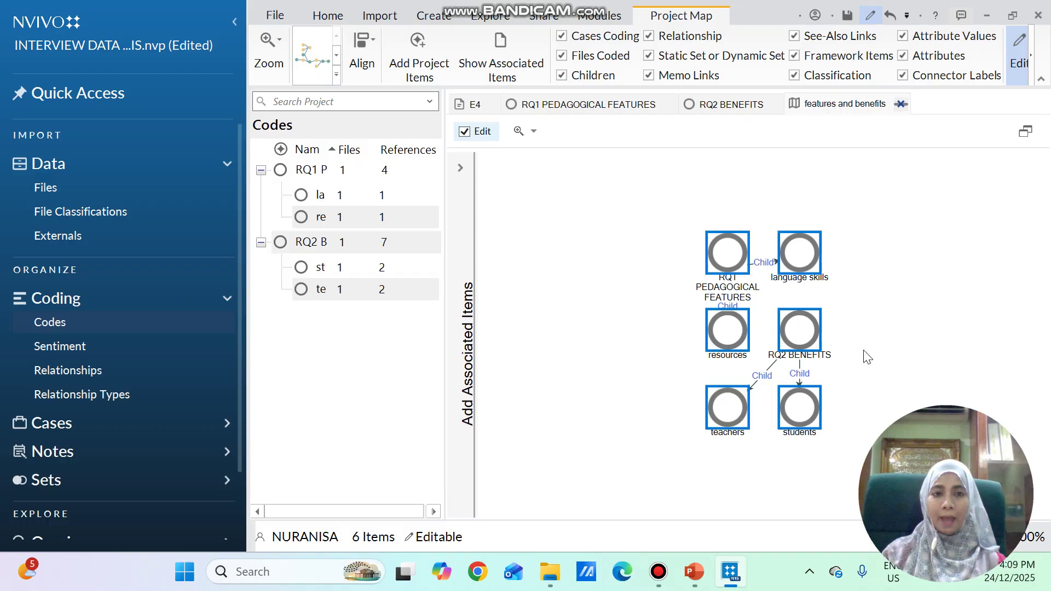
# Apply the Hierarchical layout to the project map and hide its connector labels
pyautogui.click(336, 75)
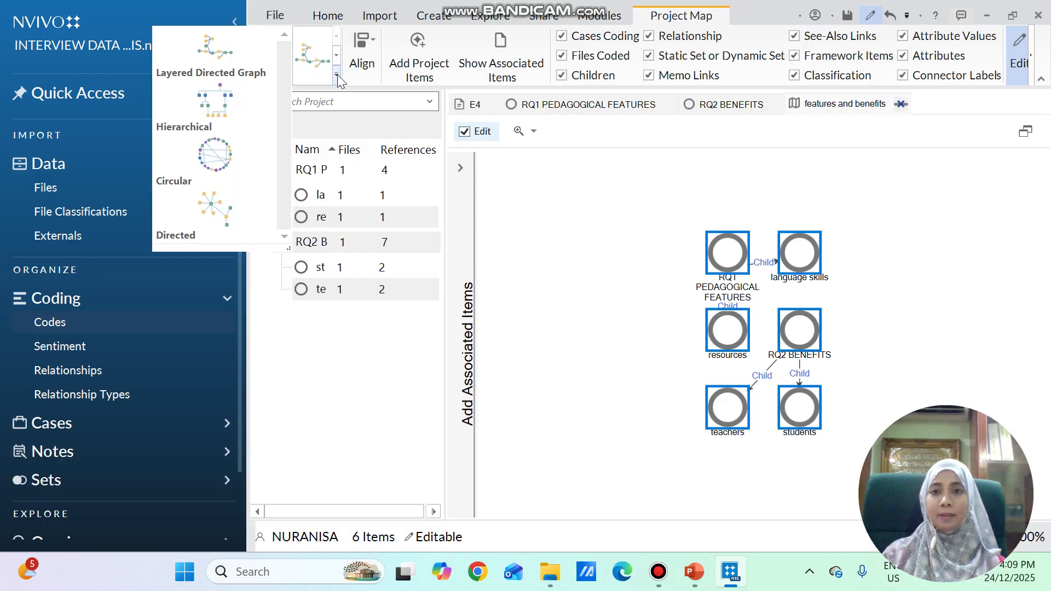
pyautogui.click(214, 102)
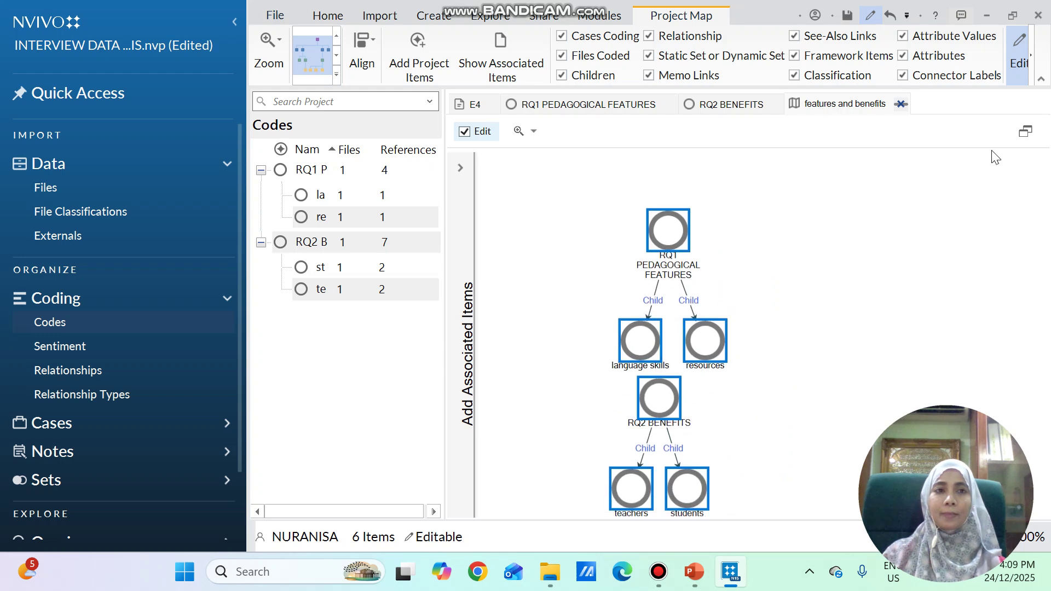
pyautogui.click(902, 76)
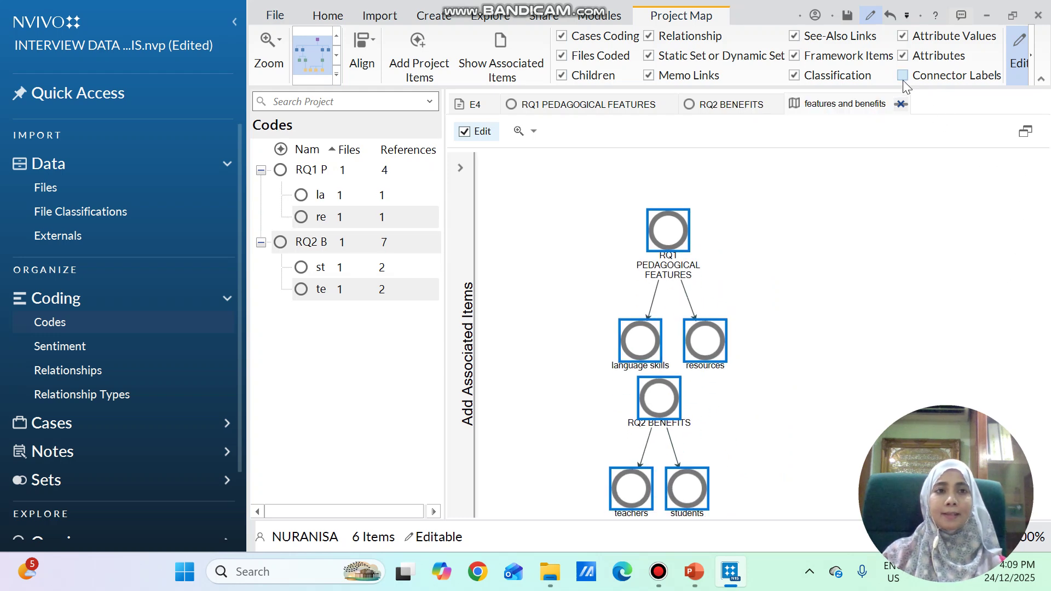
pyautogui.click(837, 282)
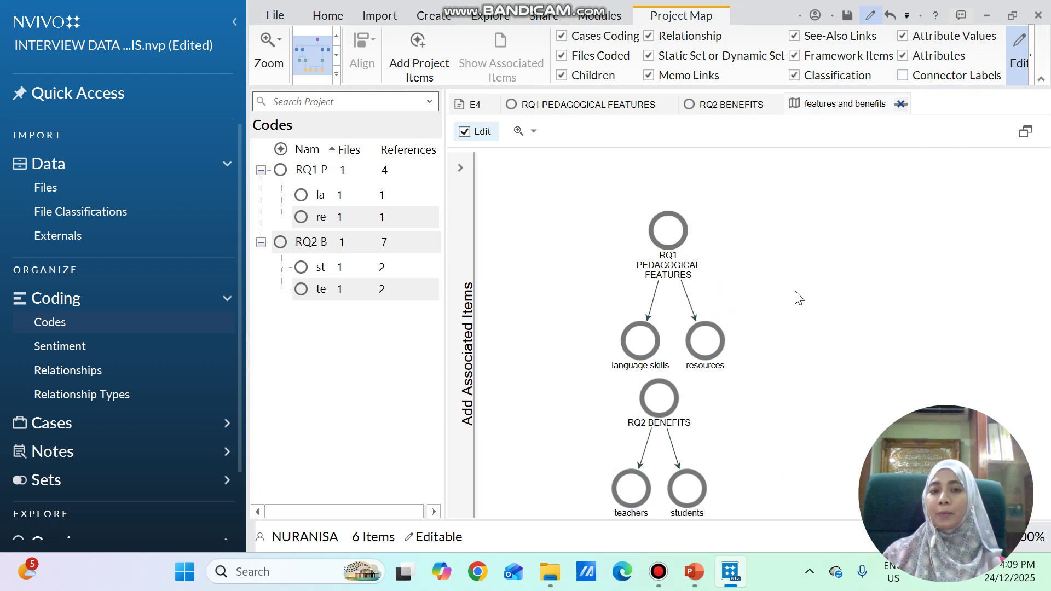
# Export the map to the Downloads folder as a JPEG file named "features and benefits"
pyautogui.rightClick(719, 284)
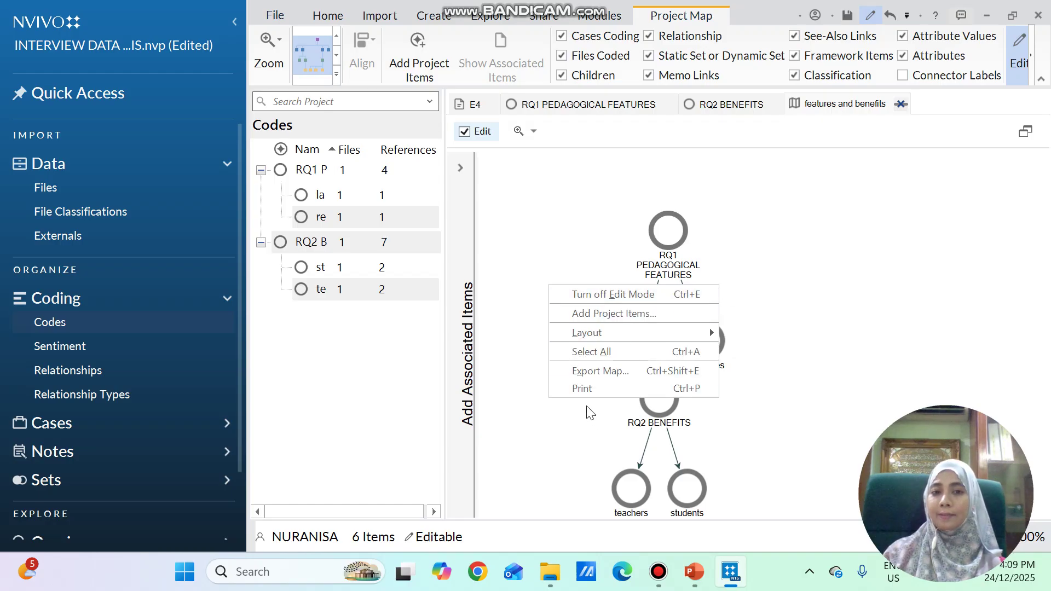
pyautogui.click(589, 370)
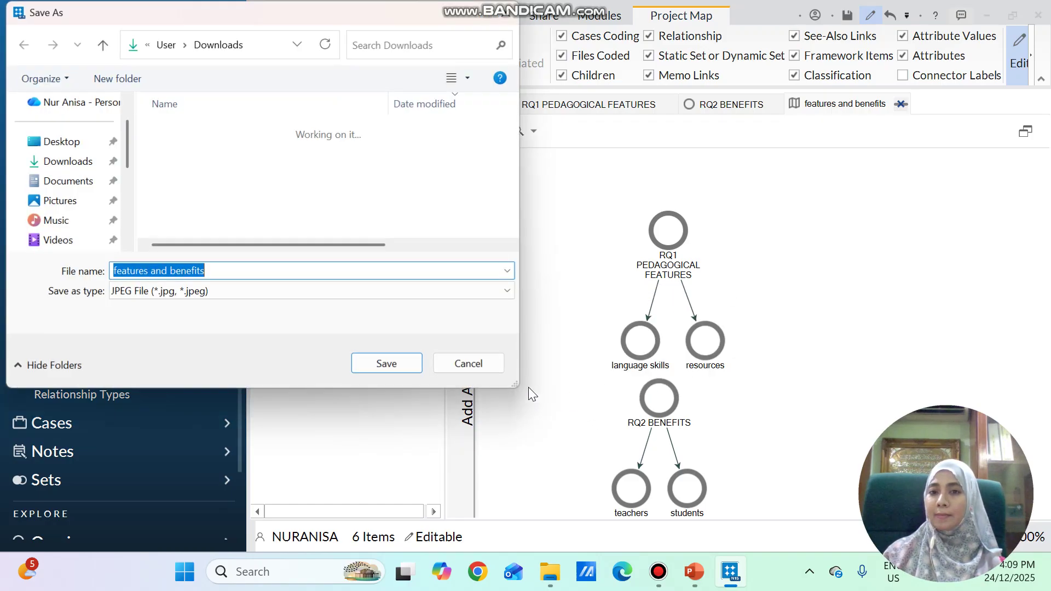
pyautogui.click(389, 362)
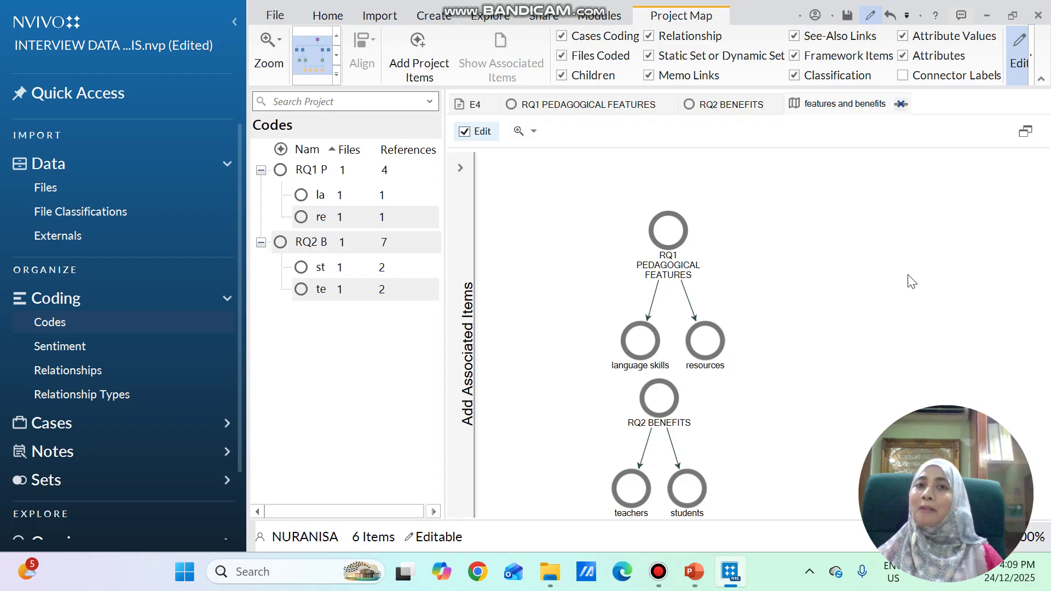
# Switch to the PowerPoint presentation and view the Basic Workflow slide
pyautogui.click(693, 571)
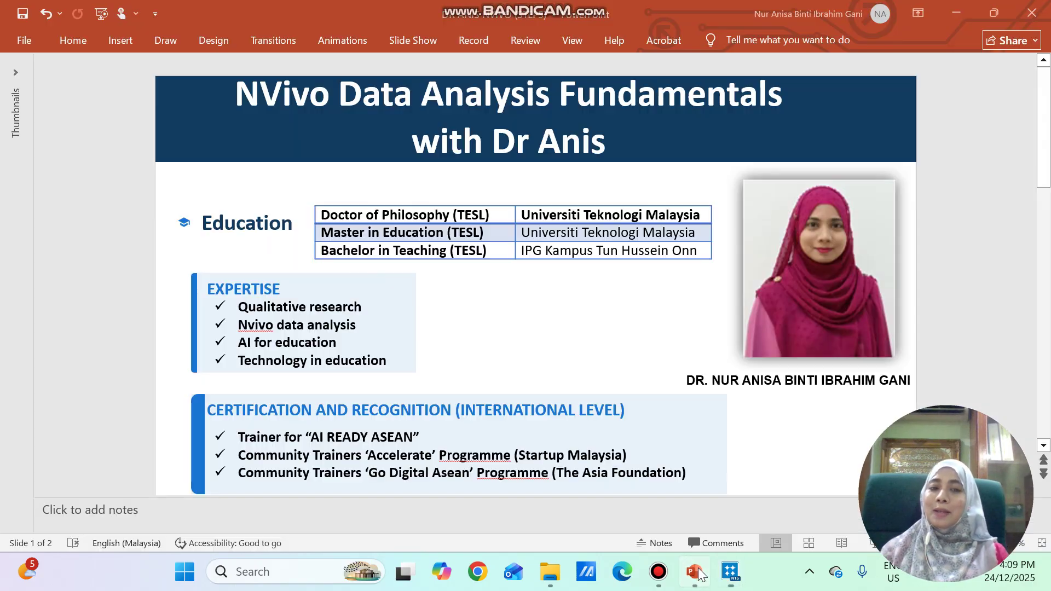
pyautogui.moveTo(1043, 146); pyautogui.dragTo(1031, 398)
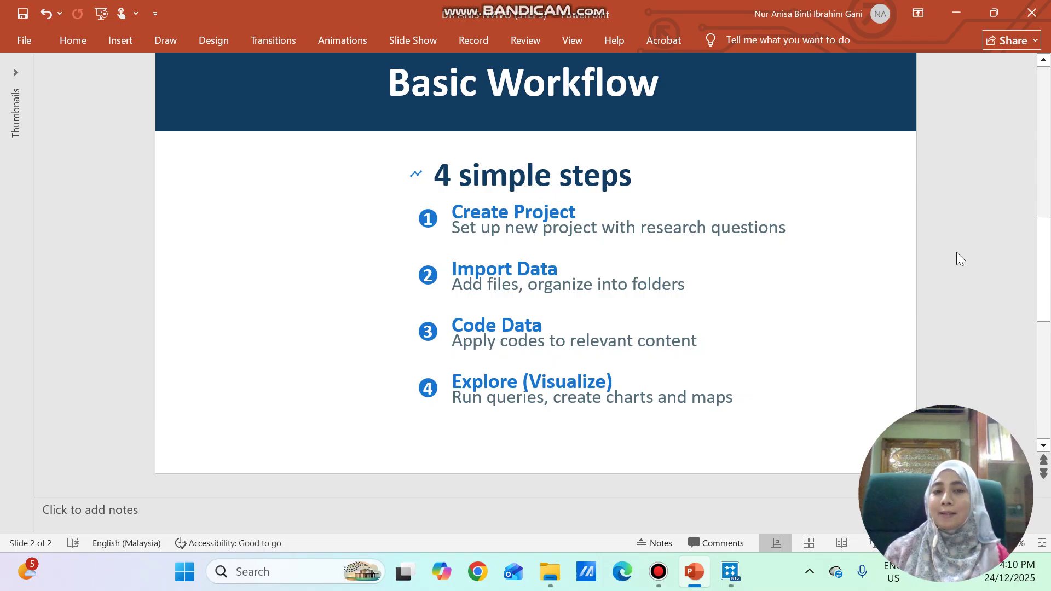